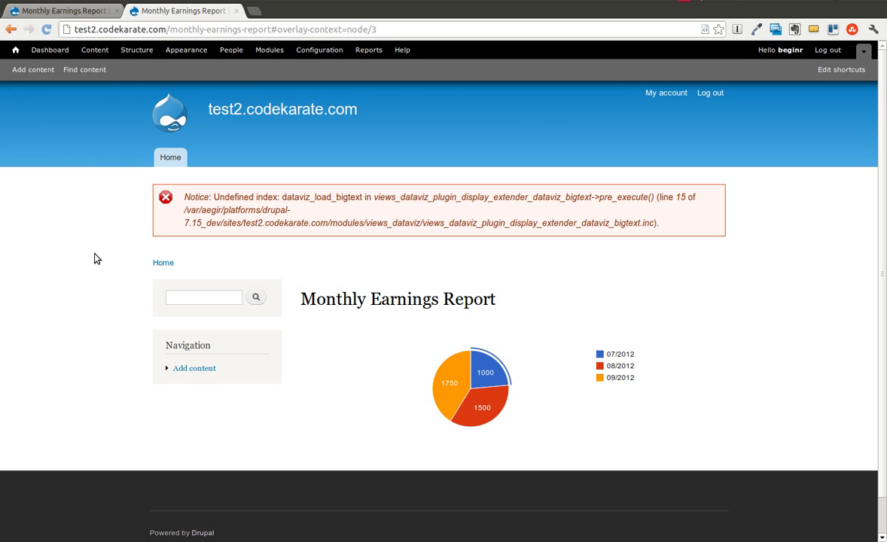
Inspect the 07/2012 slice of the report's pie chart
{"action": "mouse_move", "coordinate": [444, 384]}
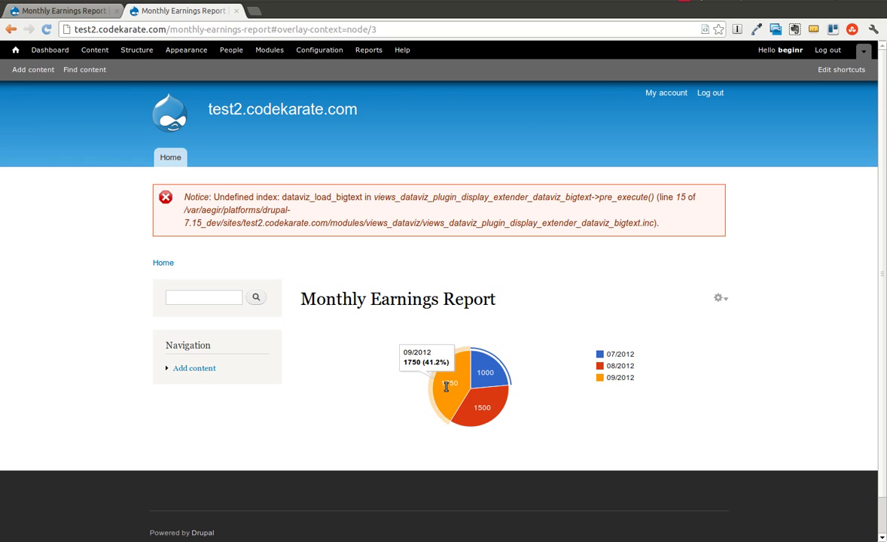
{"action": "mouse_move", "coordinate": [488, 374]}
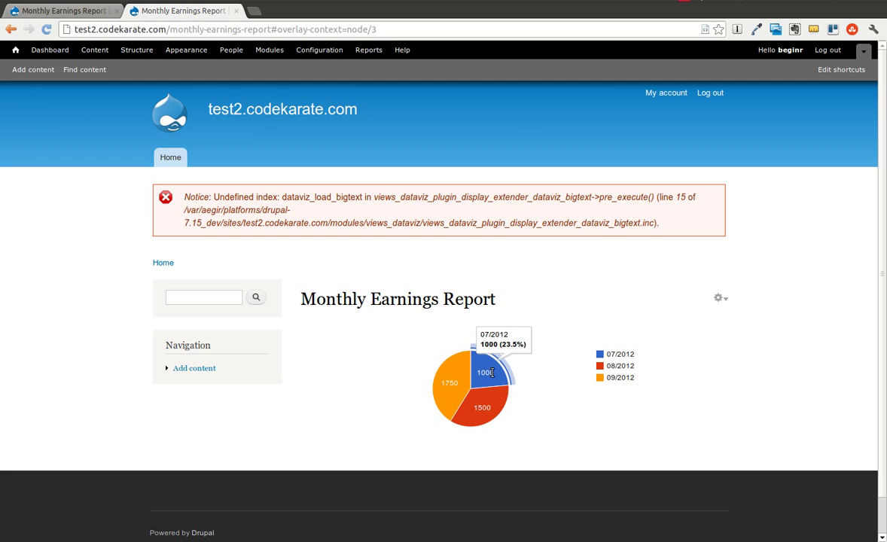
{"action": "left_click", "coordinate": [491, 373]}
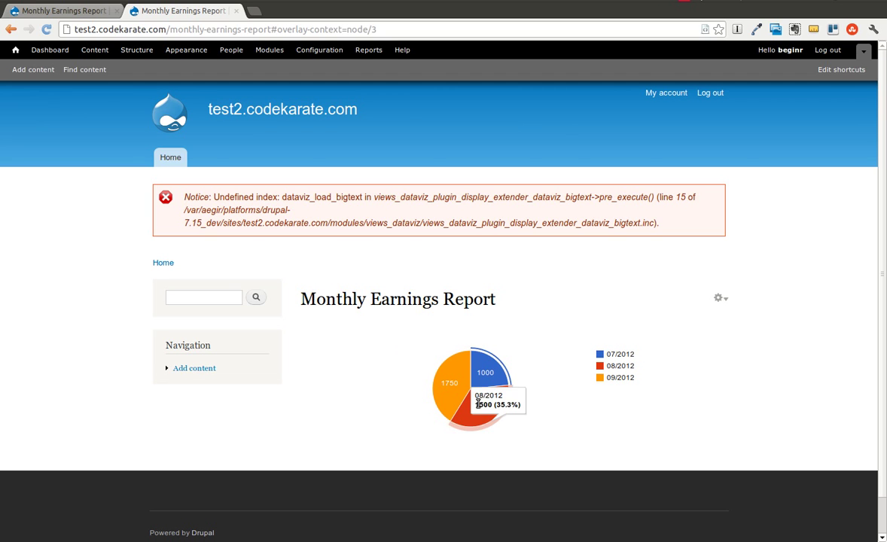
Switch the Monthly Earnings Report view's chart type to Line chart for all displays and save
{"action": "left_click", "coordinate": [126, 52]}
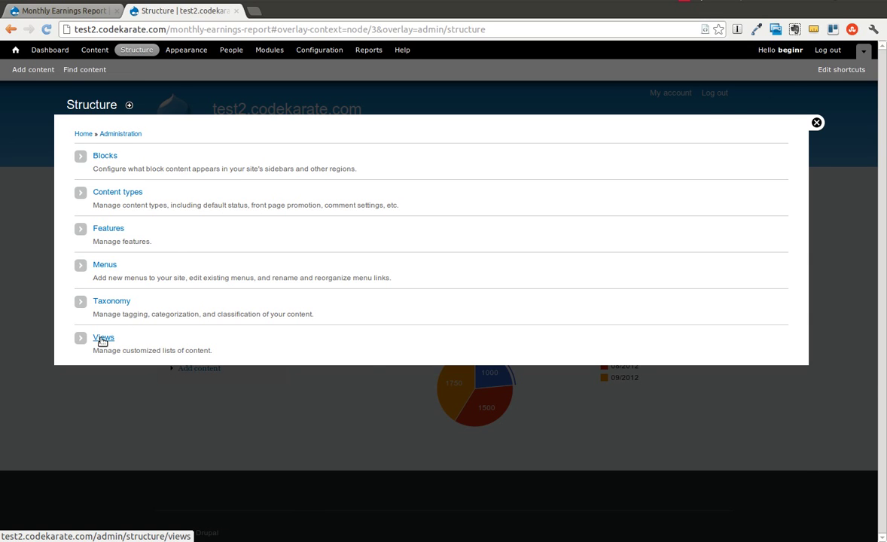
{"action": "left_click", "coordinate": [103, 338]}
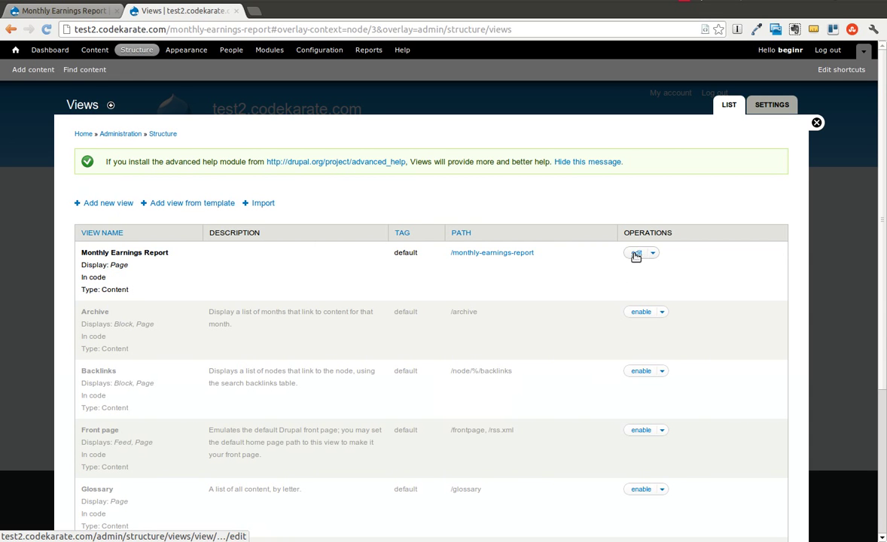
{"action": "left_click", "coordinate": [636, 254]}
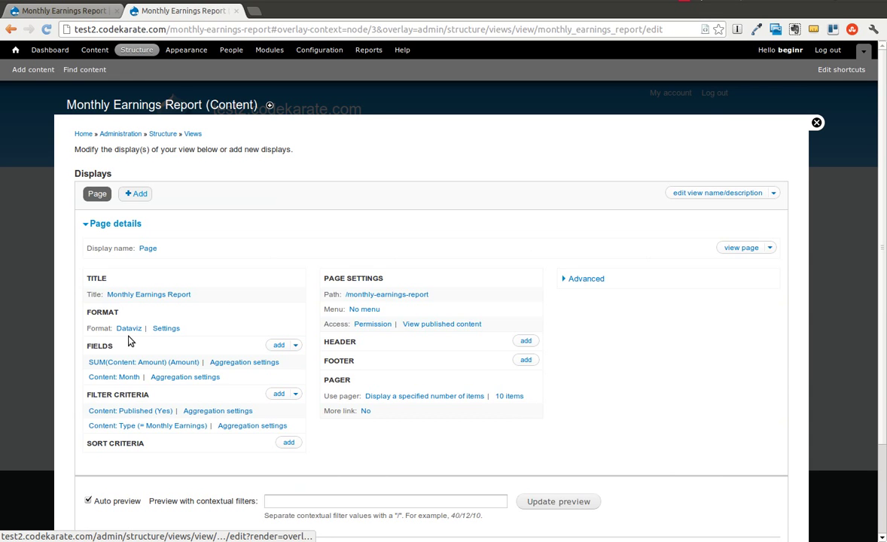
{"action": "left_click", "coordinate": [167, 329]}
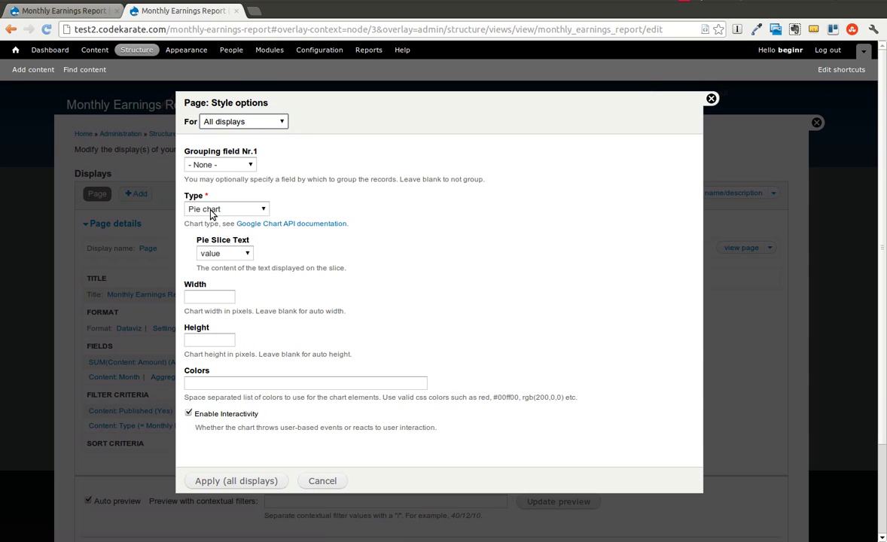
{"action": "left_click", "coordinate": [209, 211]}
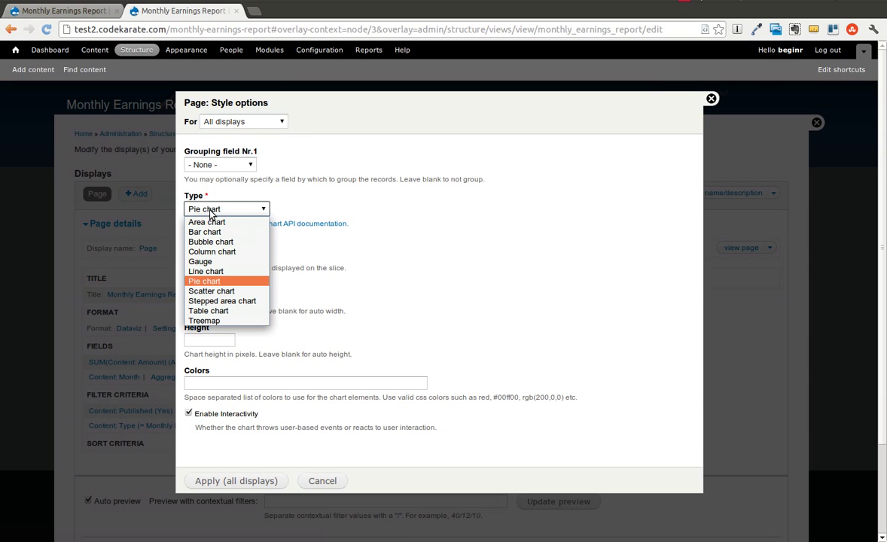
{"action": "left_click", "coordinate": [216, 272]}
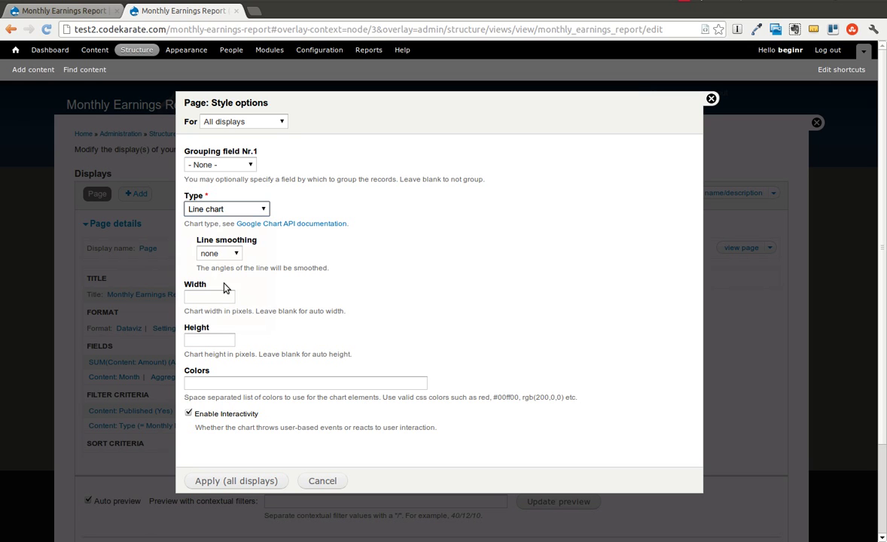
{"action": "left_click", "coordinate": [256, 485]}
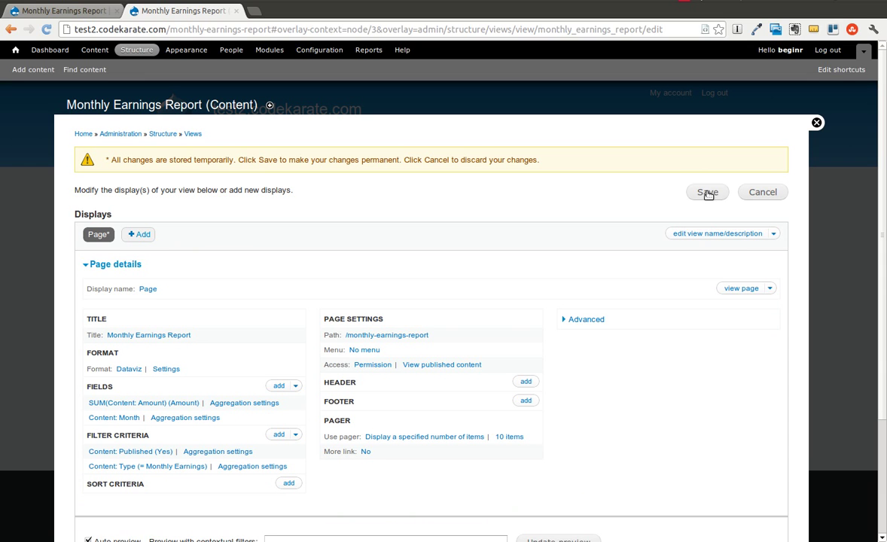
{"action": "left_click", "coordinate": [707, 193]}
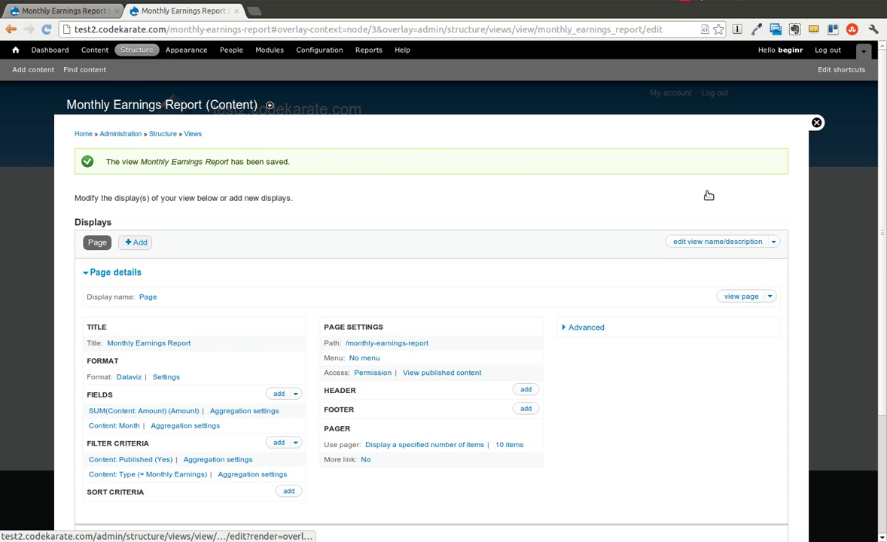
Close the view editor and compare test2's line chart with the reloaded live site's pie chart
{"action": "left_click", "coordinate": [816, 122]}
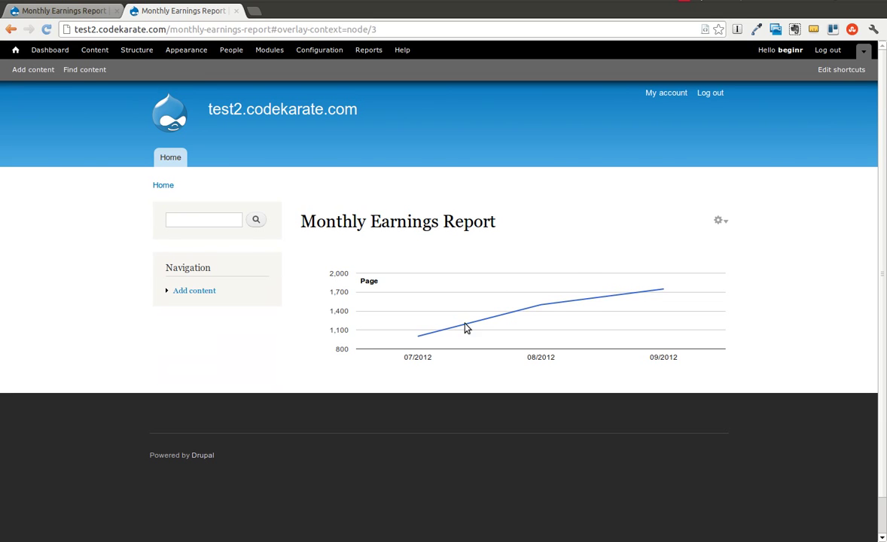
{"action": "mouse_move", "coordinate": [536, 308]}
{"action": "left_click", "coordinate": [65, 12]}
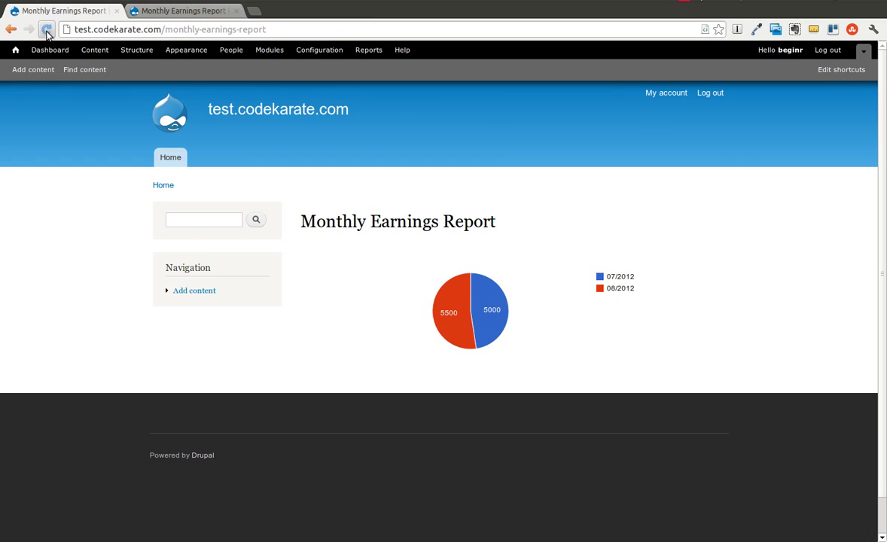
{"action": "left_click", "coordinate": [47, 30]}
{"action": "mouse_move", "coordinate": [454, 302]}
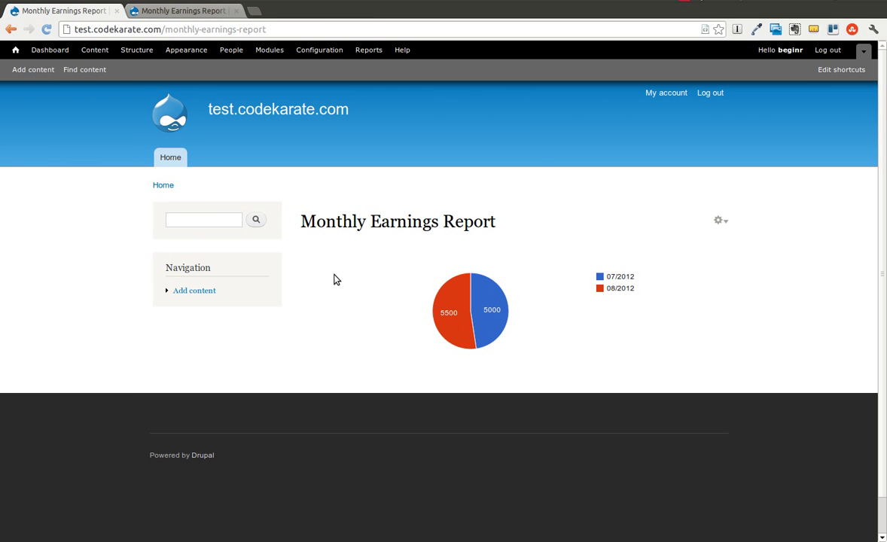
{"action": "left_click", "coordinate": [150, 13]}
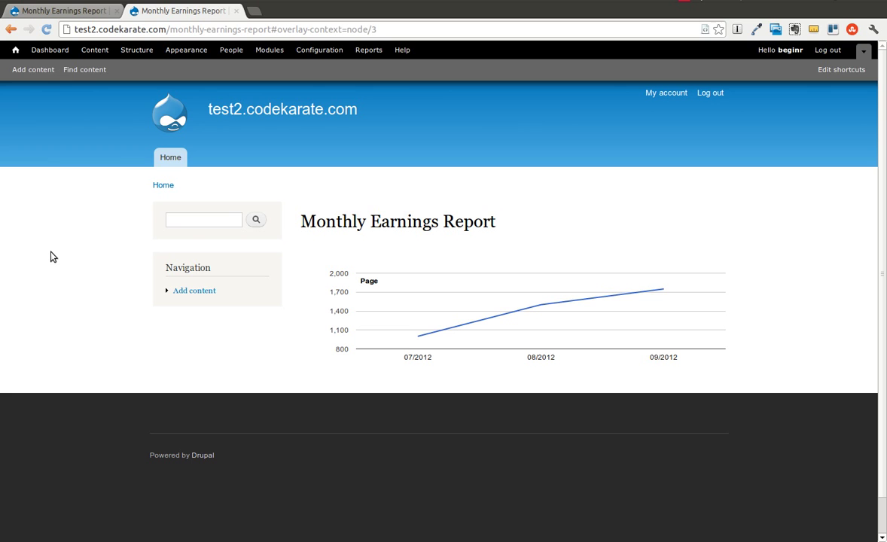
{"action": "left_click", "coordinate": [45, 12]}
Return to the test2 report tab and go to Structure > Features
{"action": "left_click", "coordinate": [159, 15]}
{"action": "left_click", "coordinate": [129, 51]}
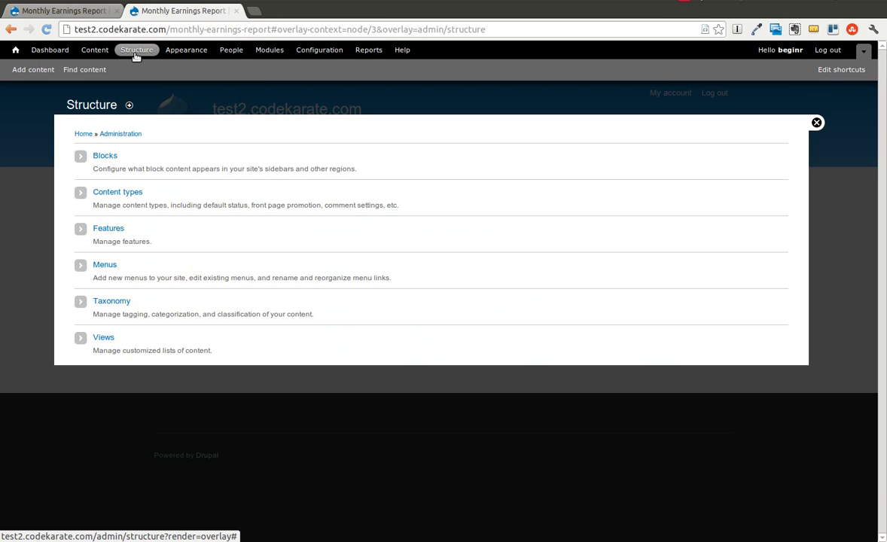
{"action": "left_click", "coordinate": [98, 230]}
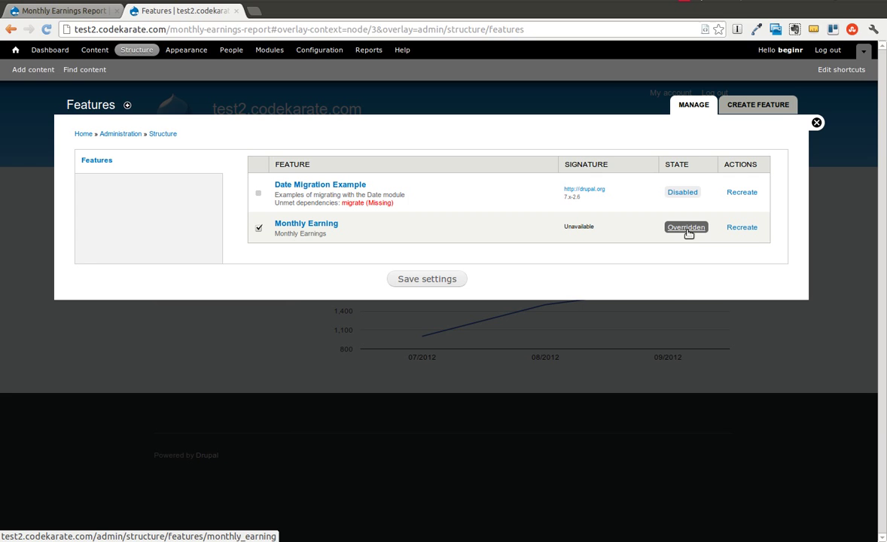
Download the diff module with drush dl diff in the terminal
{"action": "key", "text": "ctrl+alt+Down"}
{"action": "key", "text": "ctrl+alt+Right"}
{"action": "type", "text": "drush dl d"}
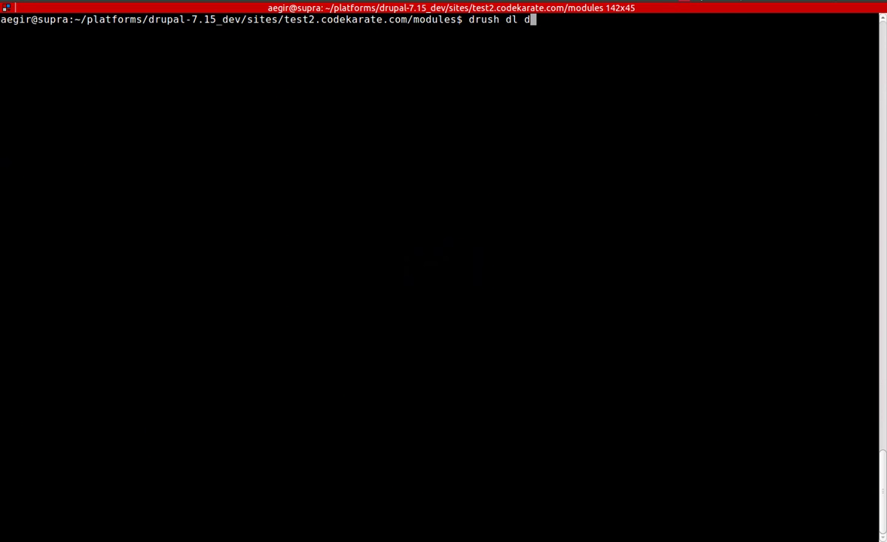
{"action": "type", "text": "iff"}
{"action": "key", "text": "Return"}
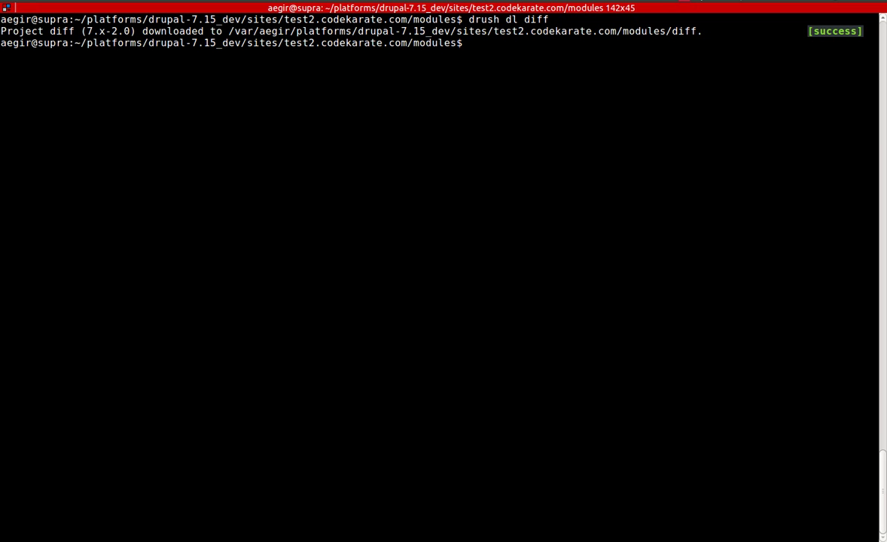
Enable the diff module with drush en diff, confirming with y
{"action": "type", "text": "drush en diff"}
{"action": "key", "text": "Return"}
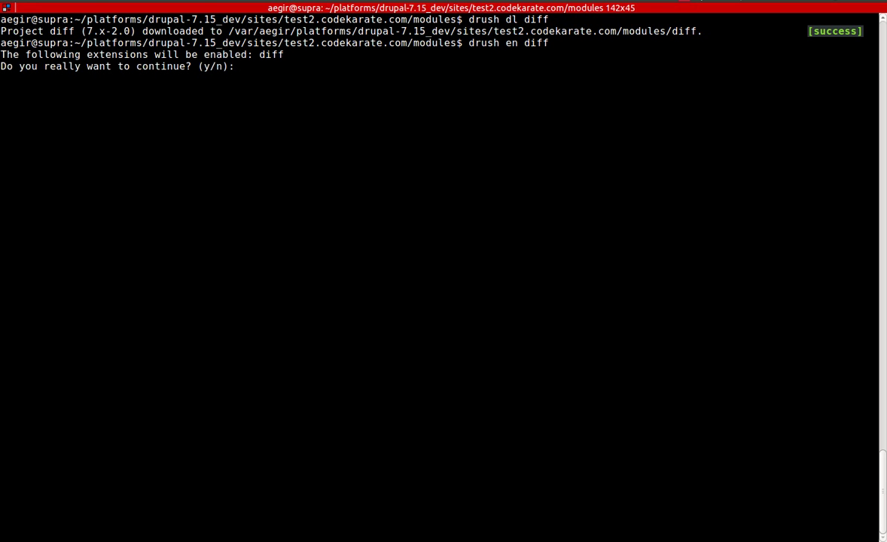
{"action": "type", "text": "y"}
{"action": "key", "text": "Return"}
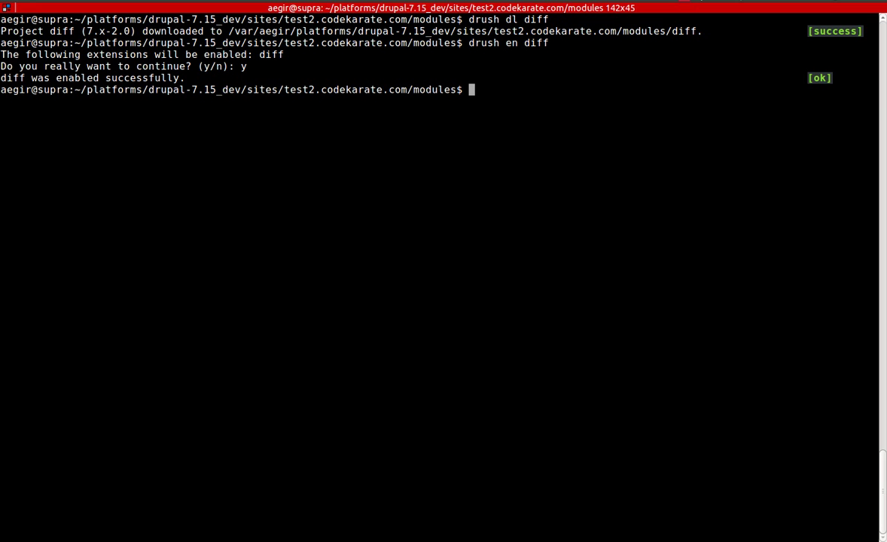
{"action": "key", "text": "alt+Tab"}
{"action": "key", "text": "alt+Tab"}
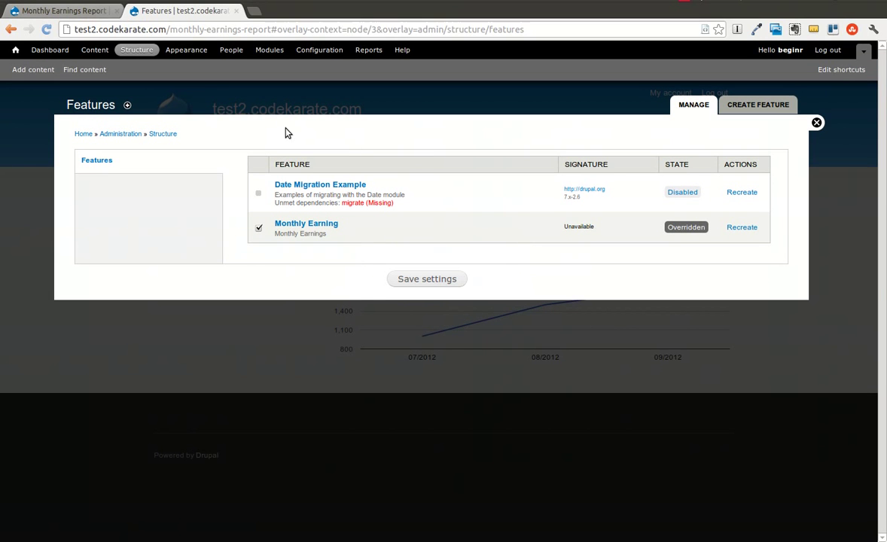
Reload Features and review Monthly Earning's Views diff showing the added LineChart type
{"action": "left_click", "coordinate": [47, 31]}
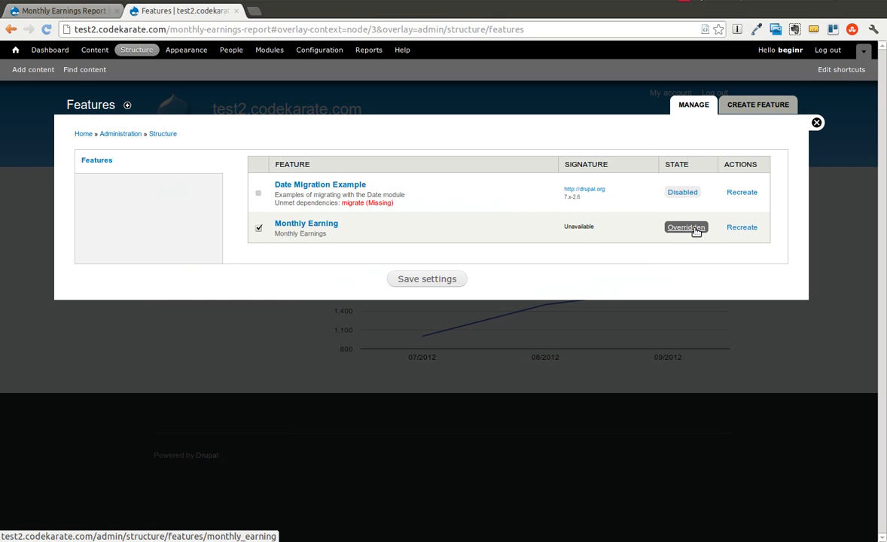
{"action": "left_click", "coordinate": [685, 227]}
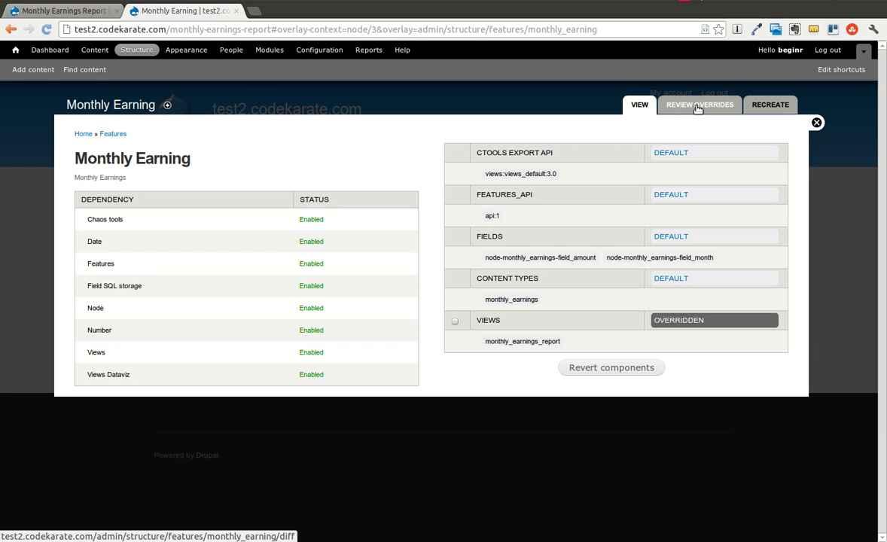
{"action": "left_click", "coordinate": [679, 321]}
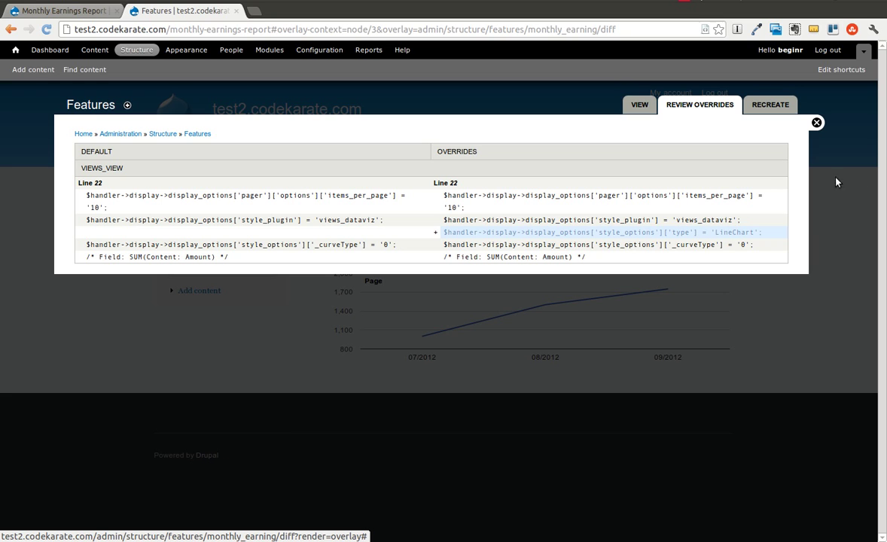
{"action": "left_click", "coordinate": [631, 109]}
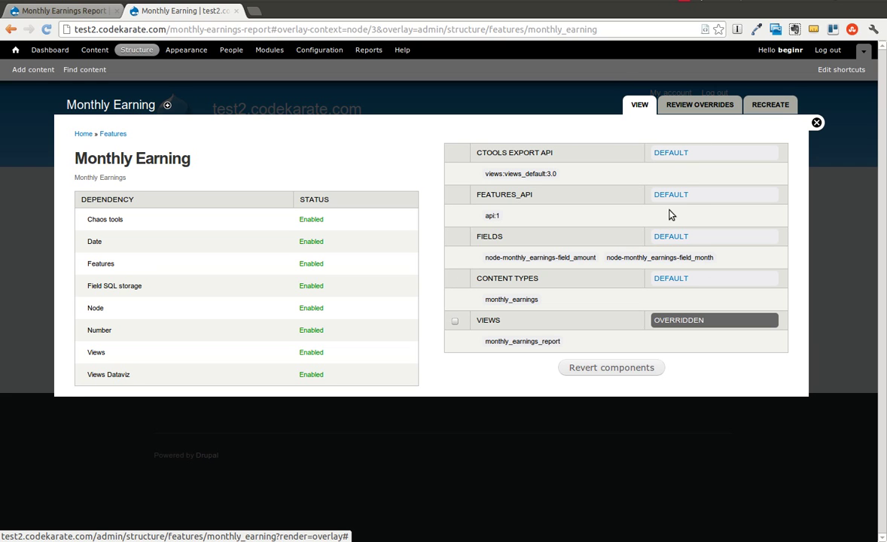
Go back to the Features list showing Monthly Earning as Overridden
{"action": "left_click", "coordinate": [110, 134]}
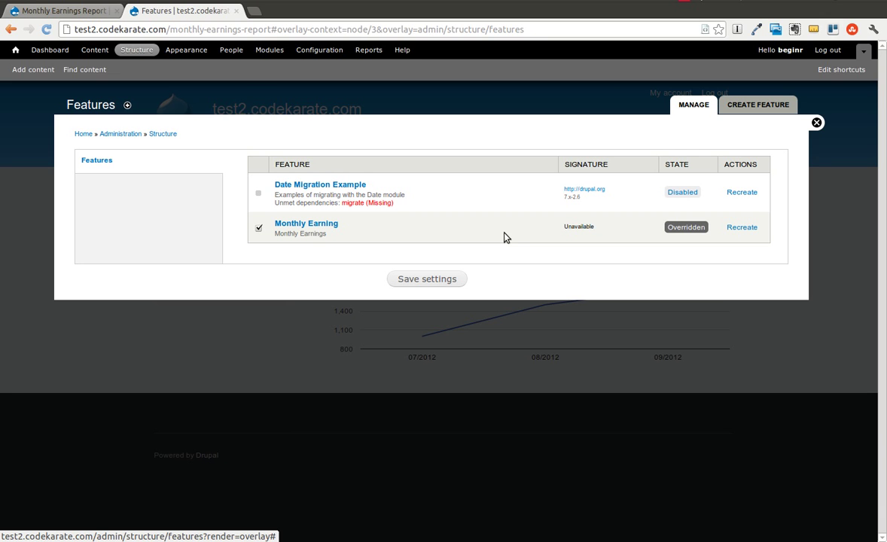
Run drush fu monthly_earning and confirm with y to regenerate the feature module
{"action": "key", "text": "ctrl+alt+Down"}
{"action": "key", "text": "ctrl+alt+Right"}
{"action": "type", "text": "drush "}
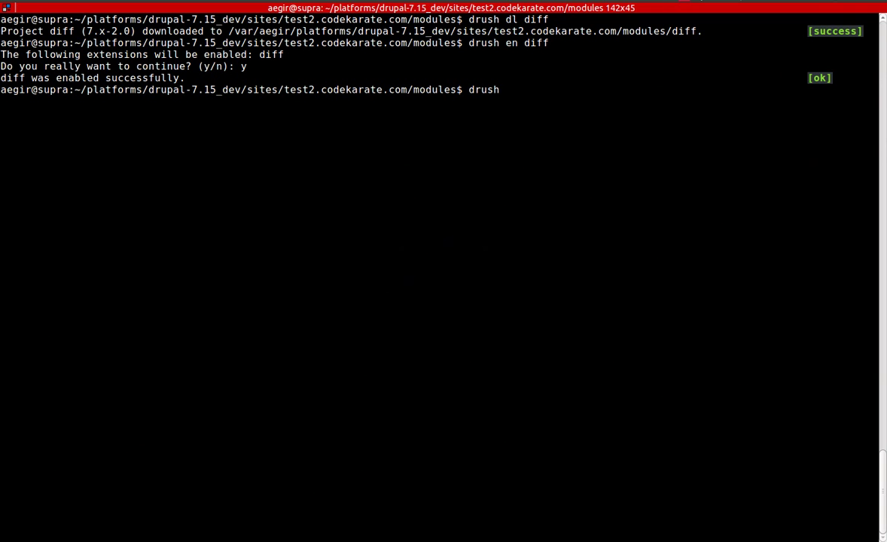
{"action": "type", "text": "fu monthly_earning"}
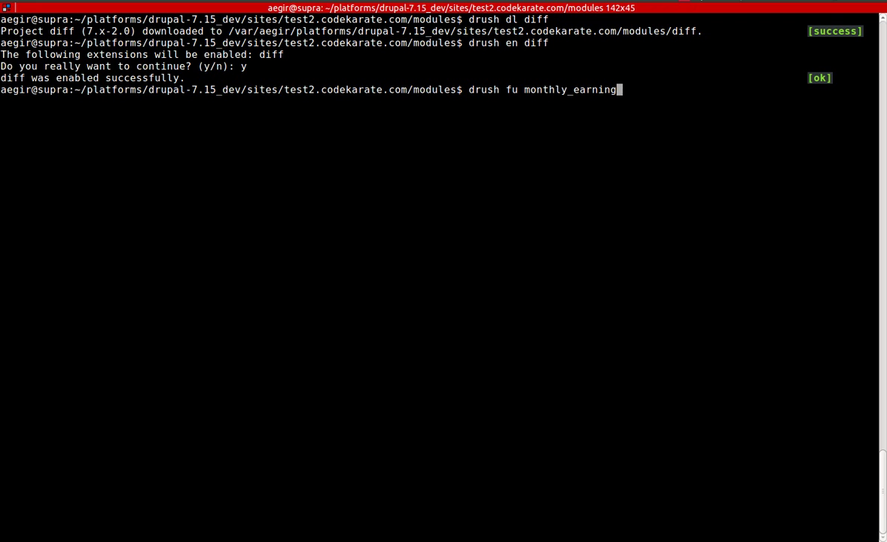
{"action": "key", "text": "Return"}
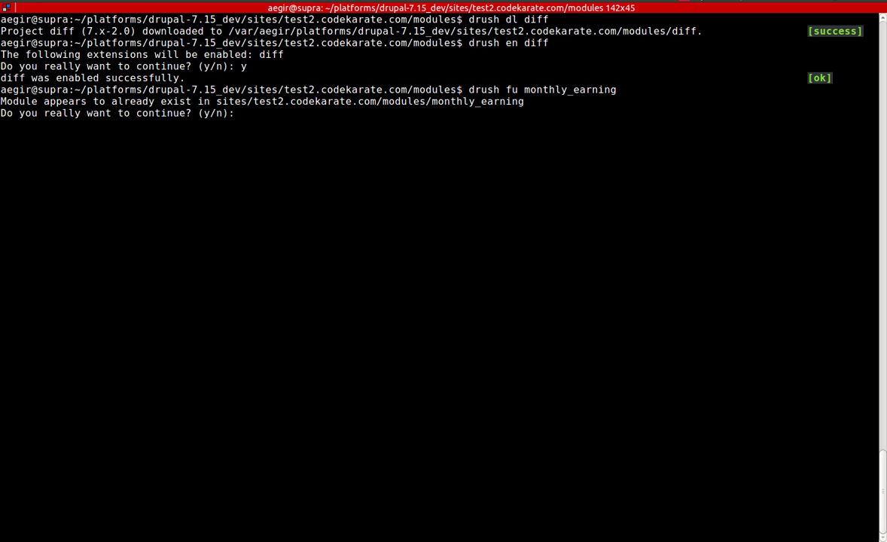
{"action": "type", "text": "y"}
{"action": "key", "text": "Return"}
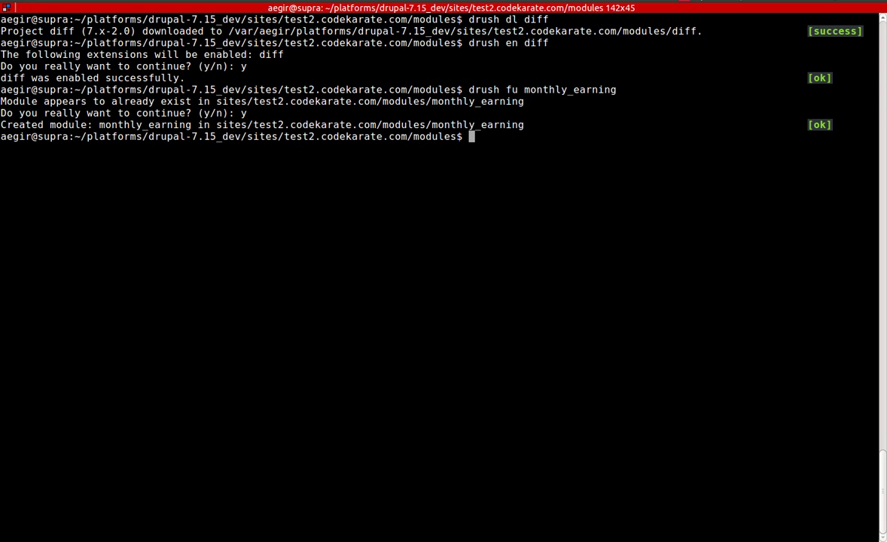
{"action": "key", "text": "alt+Tab"}
{"action": "key", "text": "alt+Tab"}
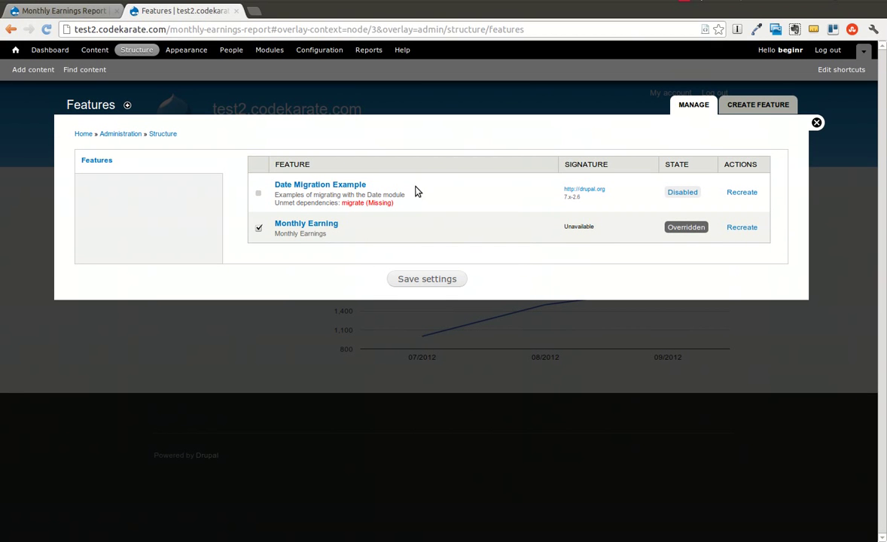
Reload the Features list and confirm Monthly Earning is now Default
{"action": "left_click", "coordinate": [45, 50]}
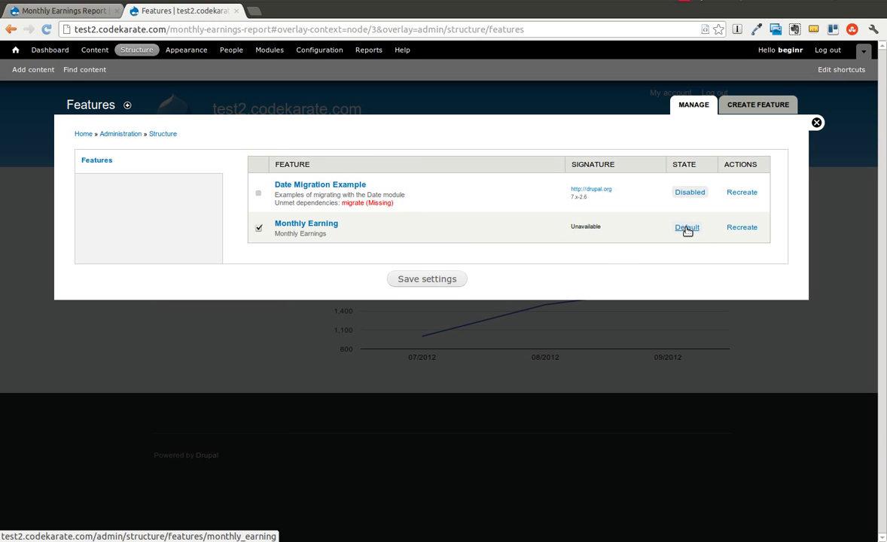
{"action": "left_click", "coordinate": [684, 2]}
{"action": "left_click", "coordinate": [706, 28]}
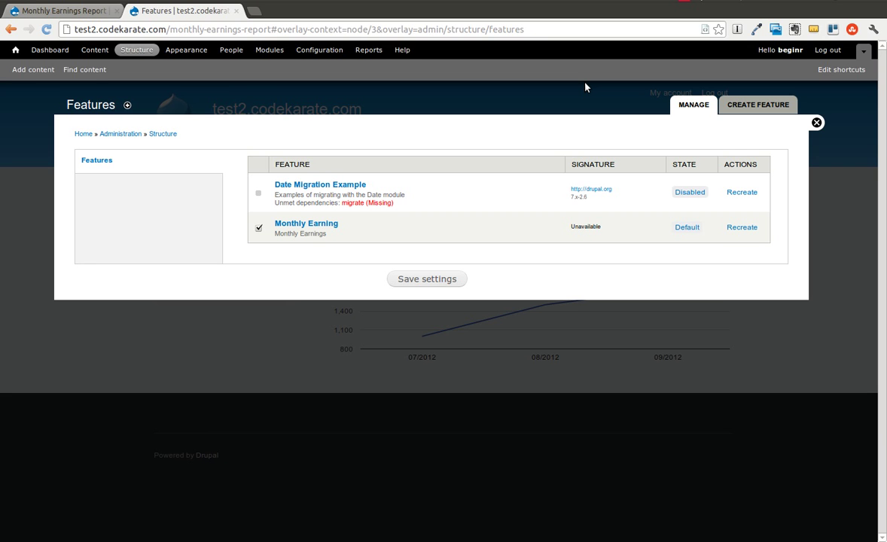
Copy the monthly_earning folder from test2's modules into test.codekarate.com's modules folder
{"action": "key", "text": "alt+Tab"}
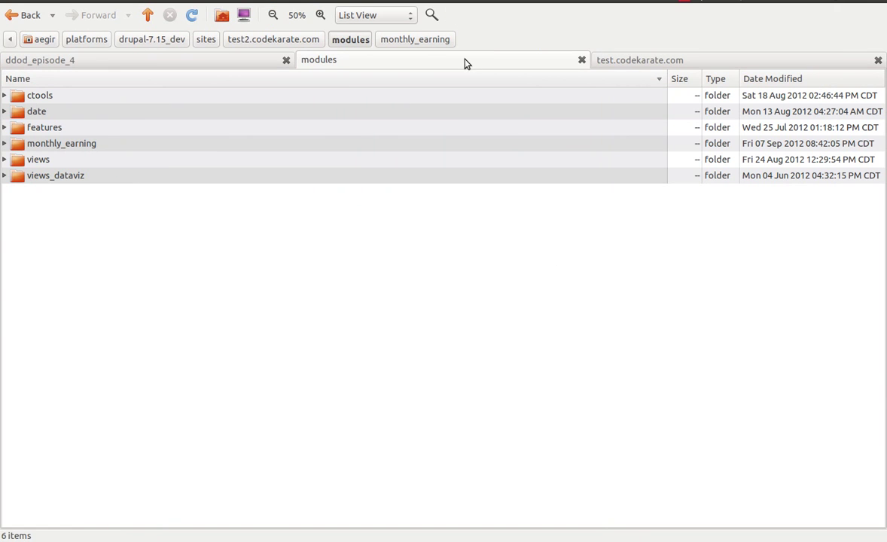
{"action": "left_click", "coordinate": [465, 64]}
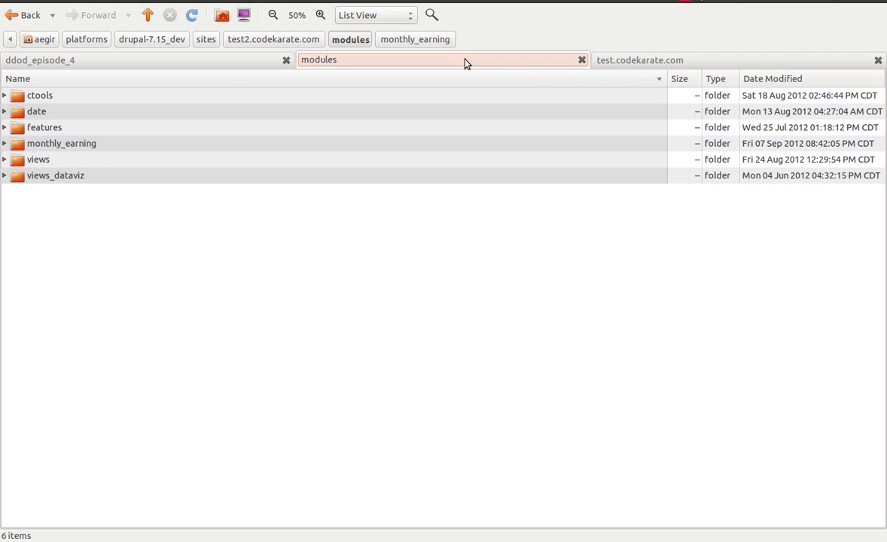
{"action": "left_click", "coordinate": [344, 42]}
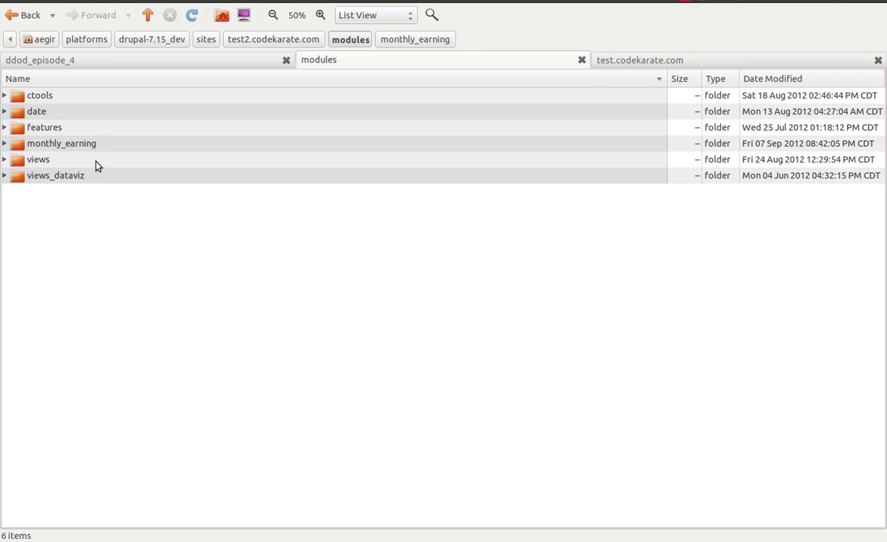
{"action": "left_click", "coordinate": [71, 149]}
{"action": "key", "text": "ctrl+c"}
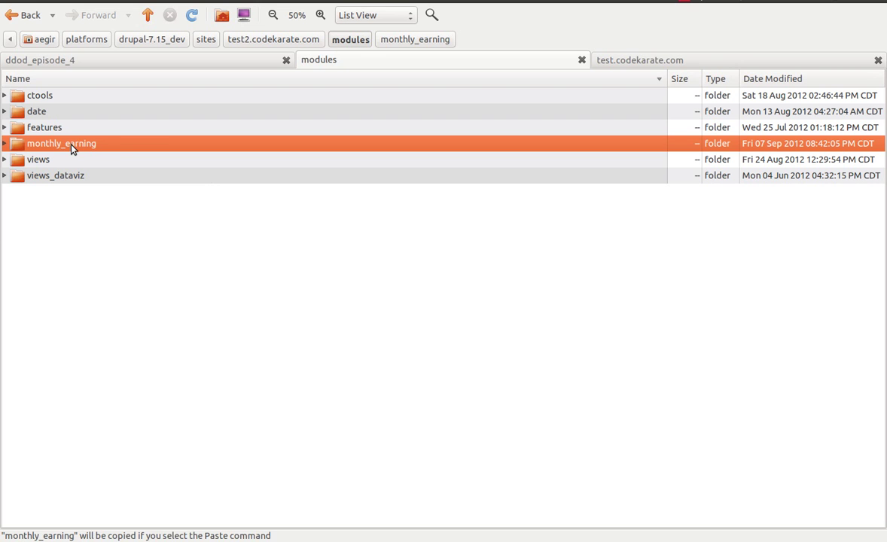
{"action": "left_click", "coordinate": [632, 64]}
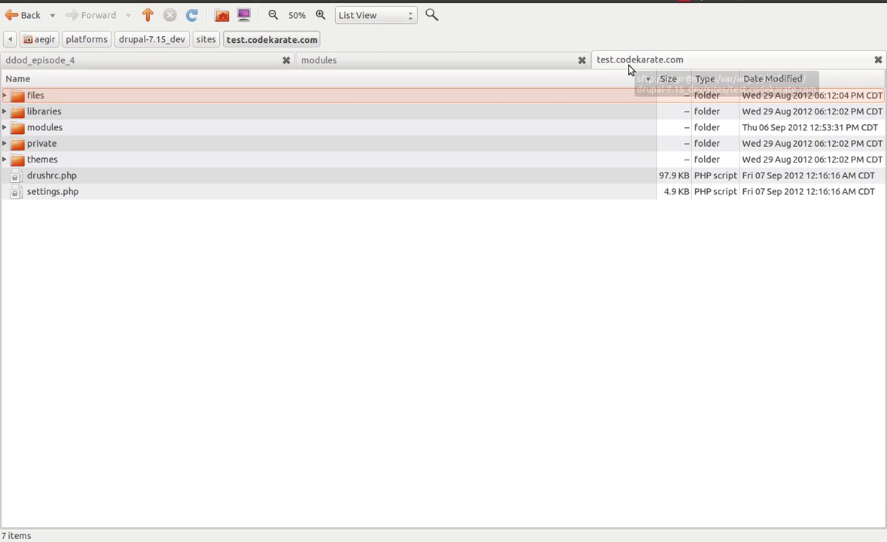
{"action": "double_click", "coordinate": [53, 128]}
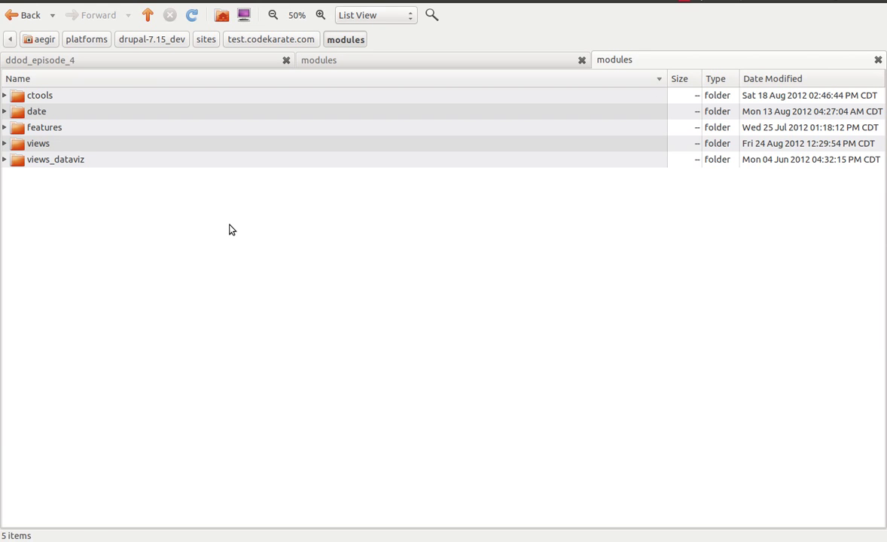
{"action": "key", "text": "ctrl+v"}
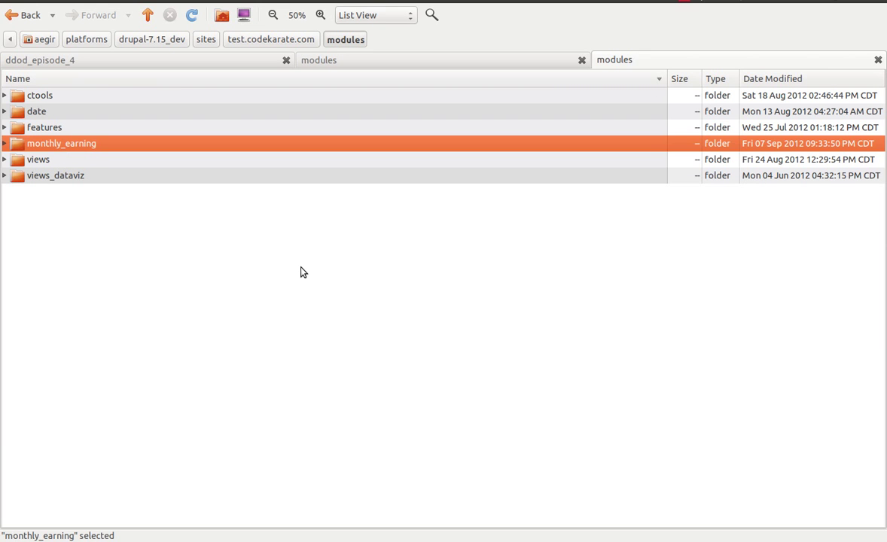
{"action": "left_click", "coordinate": [301, 272]}
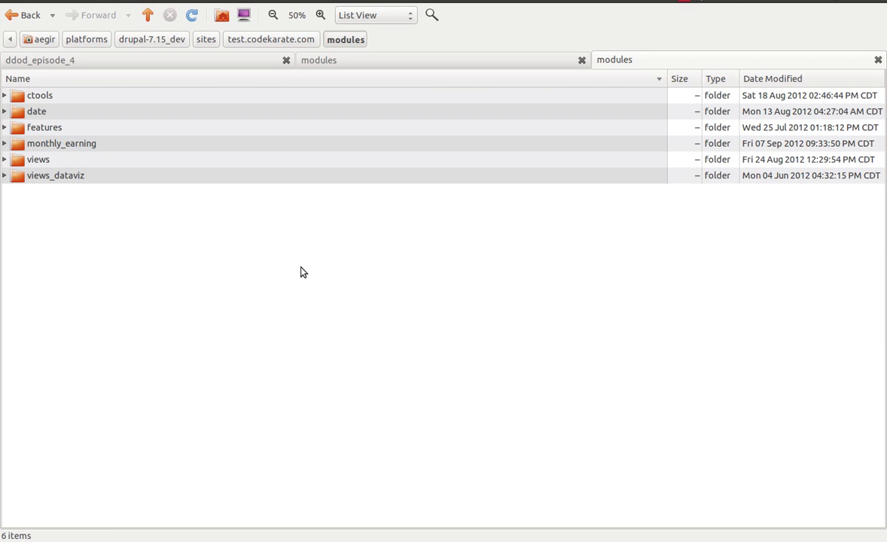
{"action": "key", "text": "alt+Tab"}
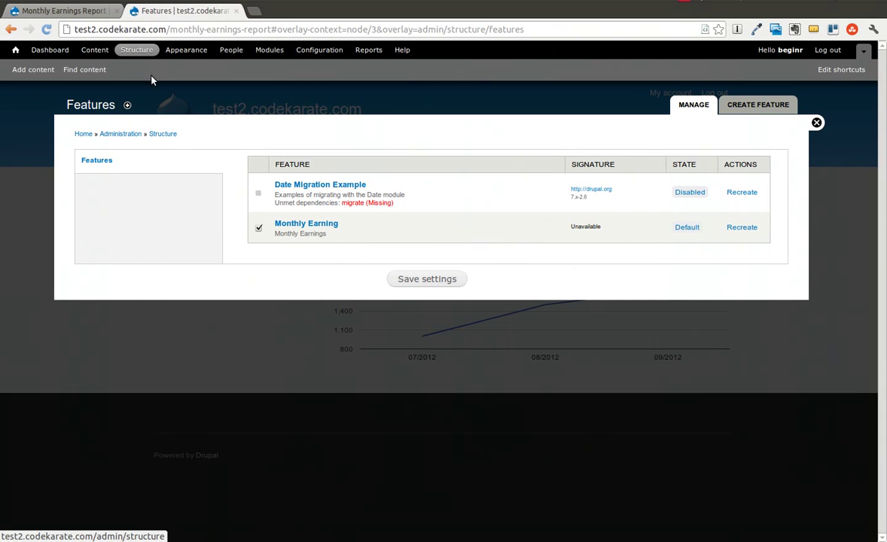
Switch to the live site and look through its modules list
{"action": "left_click", "coordinate": [72, 11]}
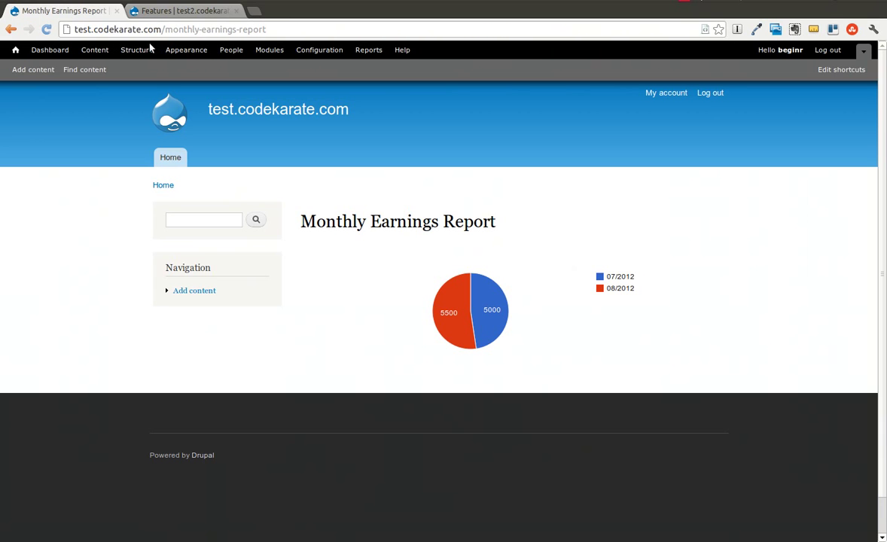
{"action": "left_click", "coordinate": [269, 50]}
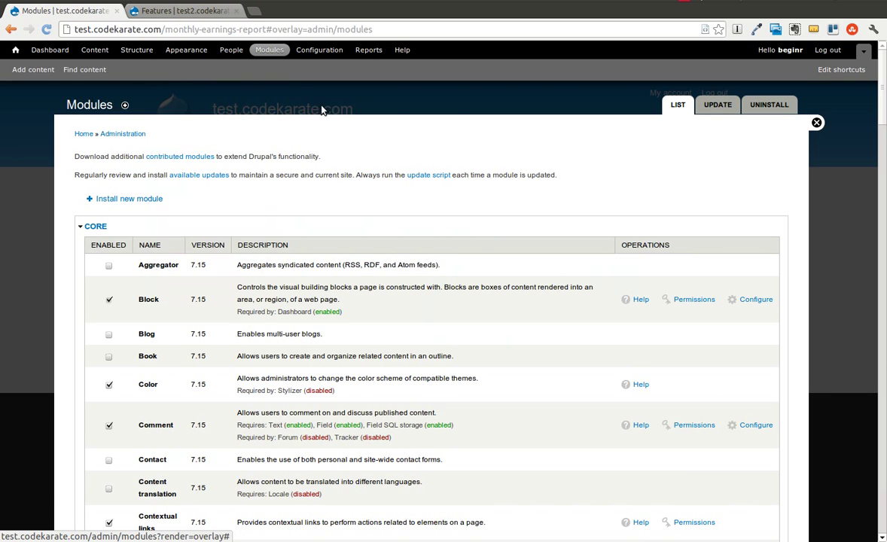
{"action": "scroll", "coordinate": [341, 161], "scroll_direction": "down", "scroll_amount": 20}
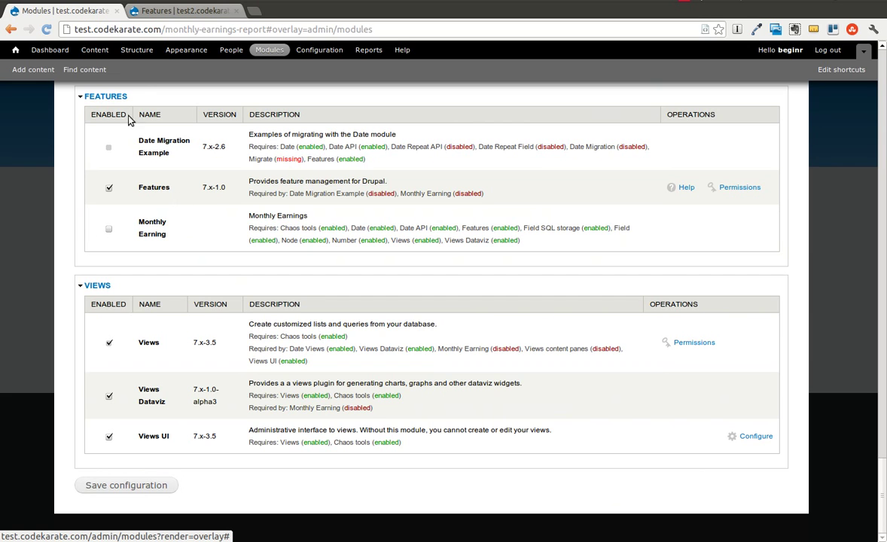
Tick Monthly Earning in the live site's Features list and save settings
{"action": "left_click", "coordinate": [138, 50]}
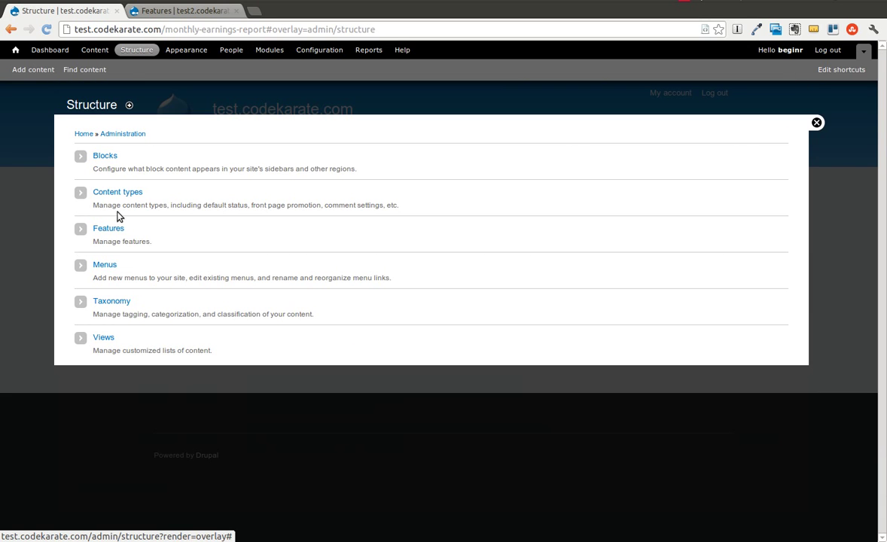
{"action": "left_click", "coordinate": [110, 230]}
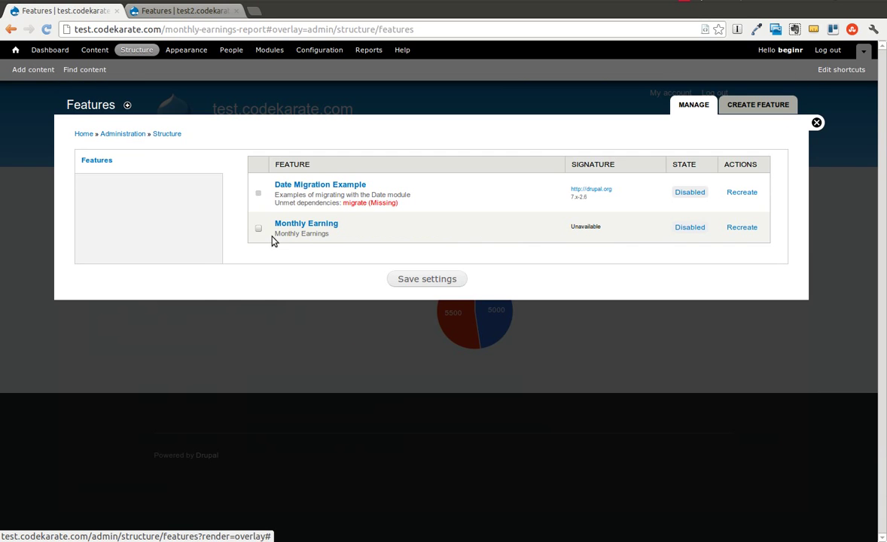
{"action": "left_click", "coordinate": [257, 229]}
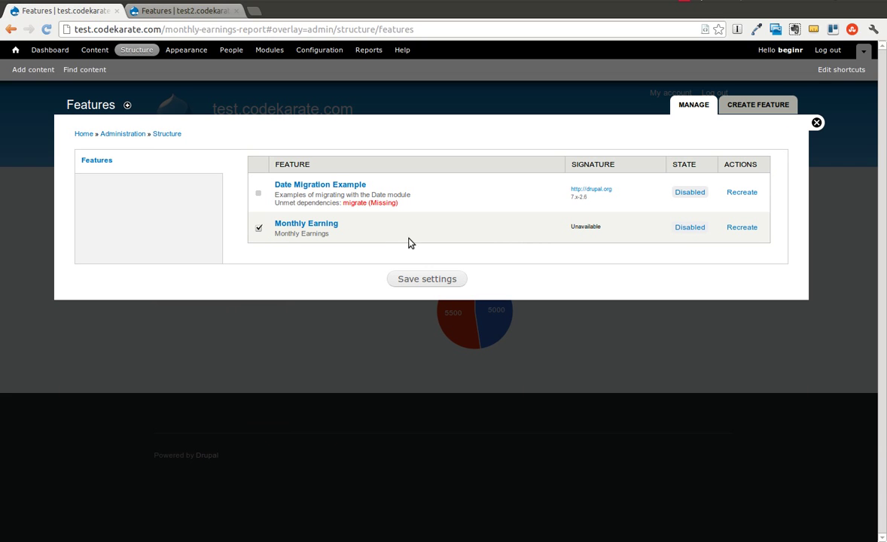
{"action": "left_click", "coordinate": [444, 281]}
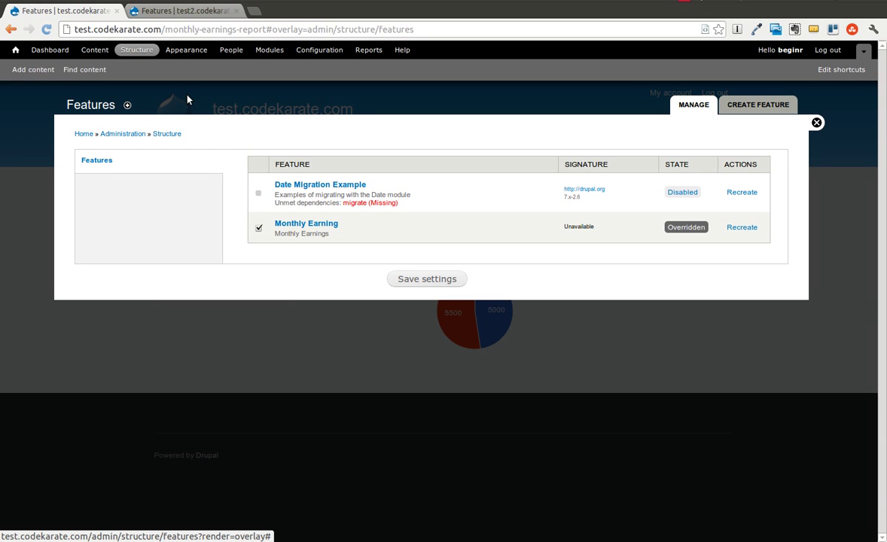
Revert Monthly Earning's overridden Views component back to Default
{"action": "left_click", "coordinate": [685, 227]}
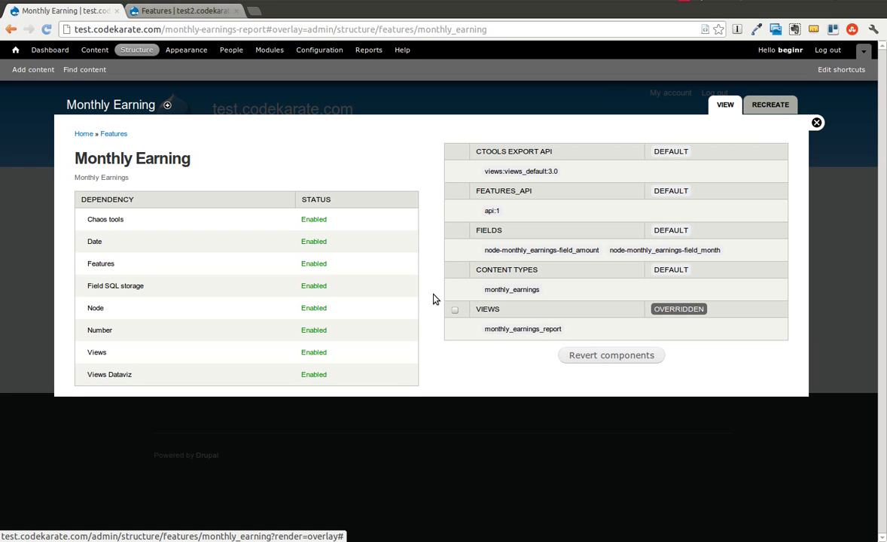
{"action": "left_click", "coordinate": [456, 311]}
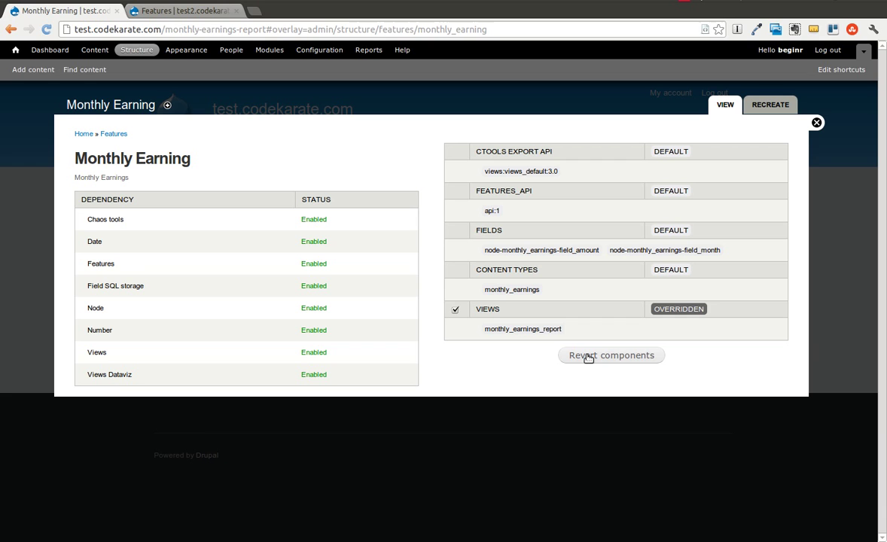
{"action": "left_click", "coordinate": [586, 356]}
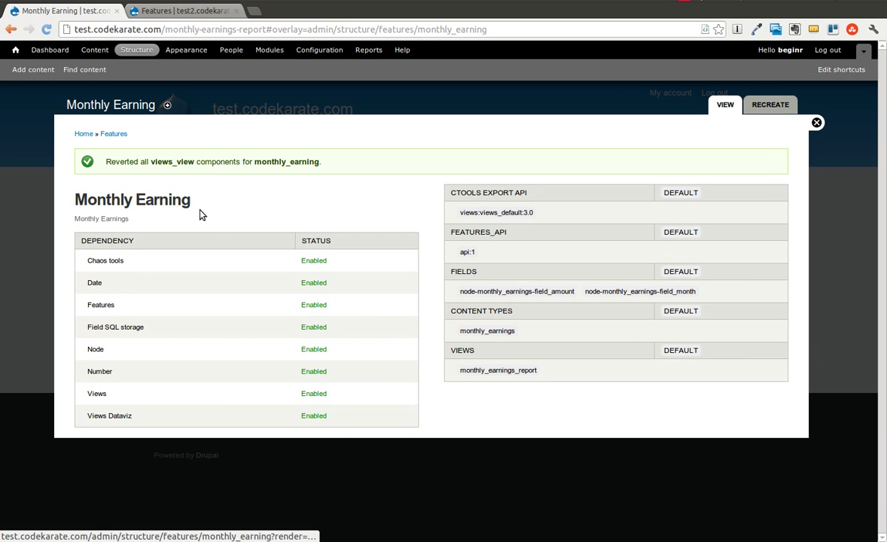
{"action": "left_click", "coordinate": [122, 50]}
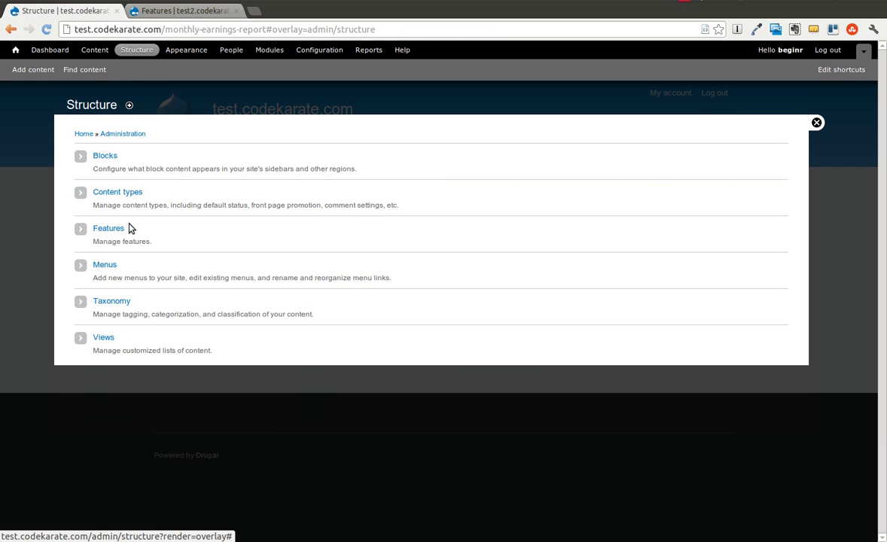
{"action": "left_click", "coordinate": [108, 338]}
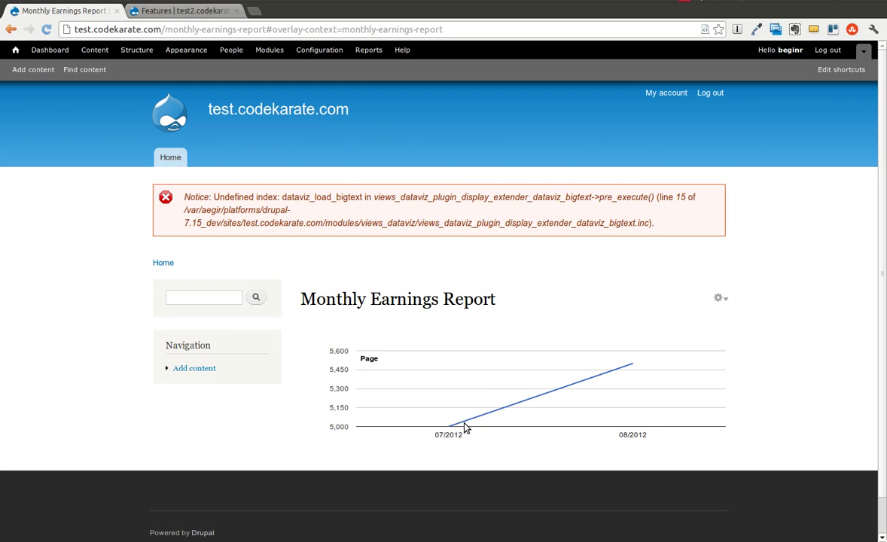
On the test2 site, open the Monthly Earnings Report view for editing
{"action": "mouse_move", "coordinate": [632, 368]}
{"action": "left_click", "coordinate": [171, 12]}
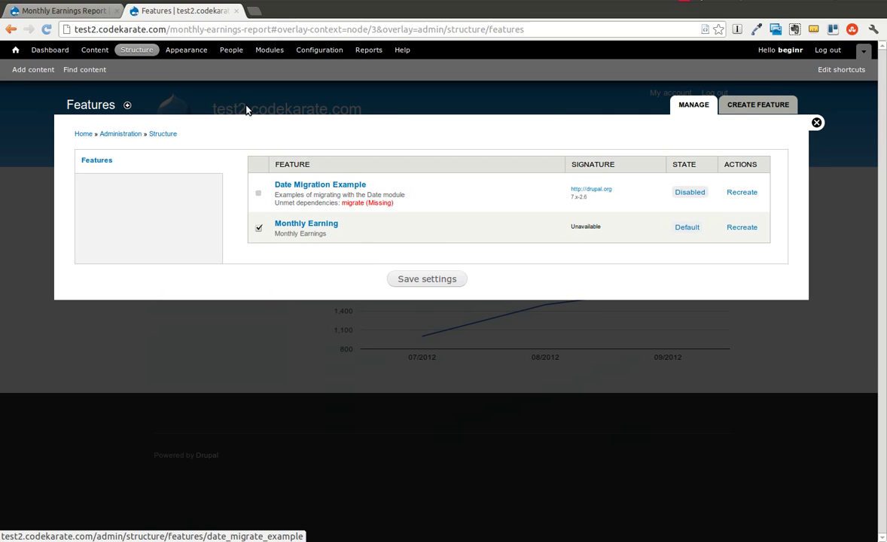
{"action": "left_click", "coordinate": [133, 52]}
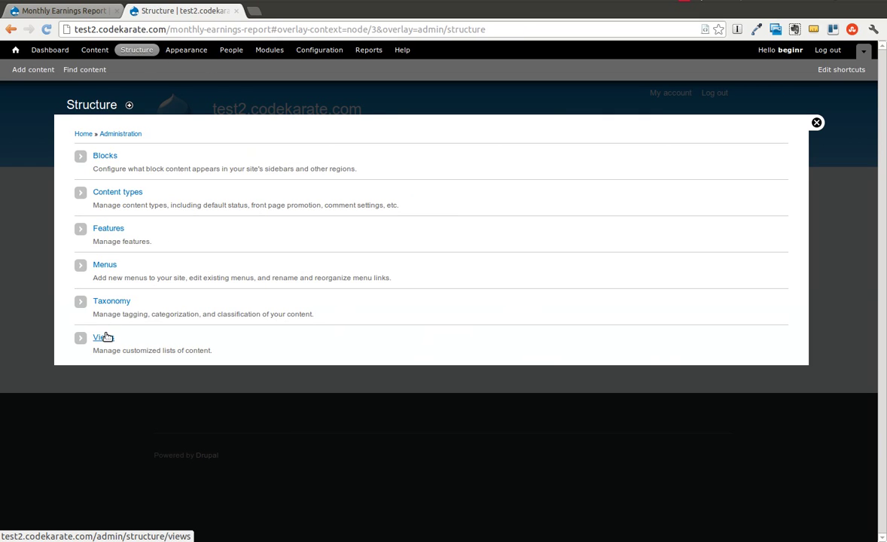
{"action": "left_click", "coordinate": [104, 338]}
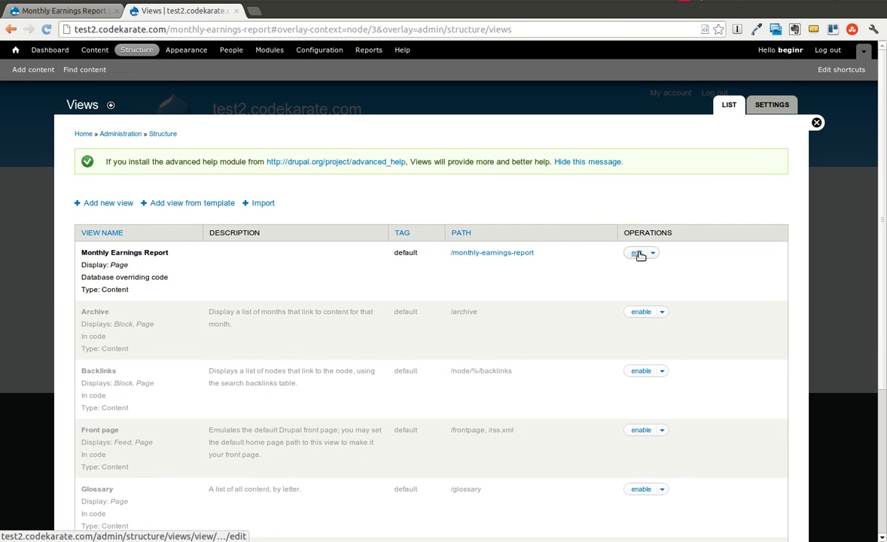
{"action": "left_click", "coordinate": [636, 253]}
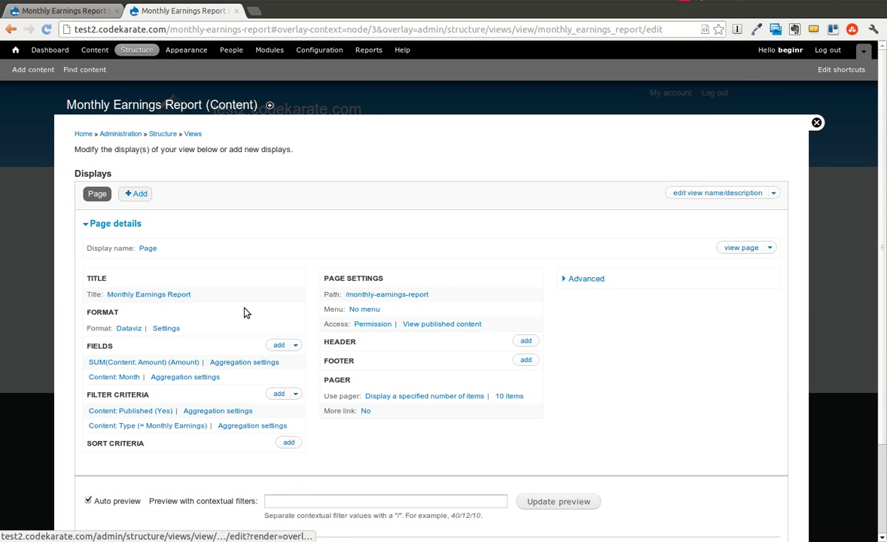
Set the view's chart type to Bar chart for all displays, save it, and open Features
{"action": "left_click", "coordinate": [166, 329]}
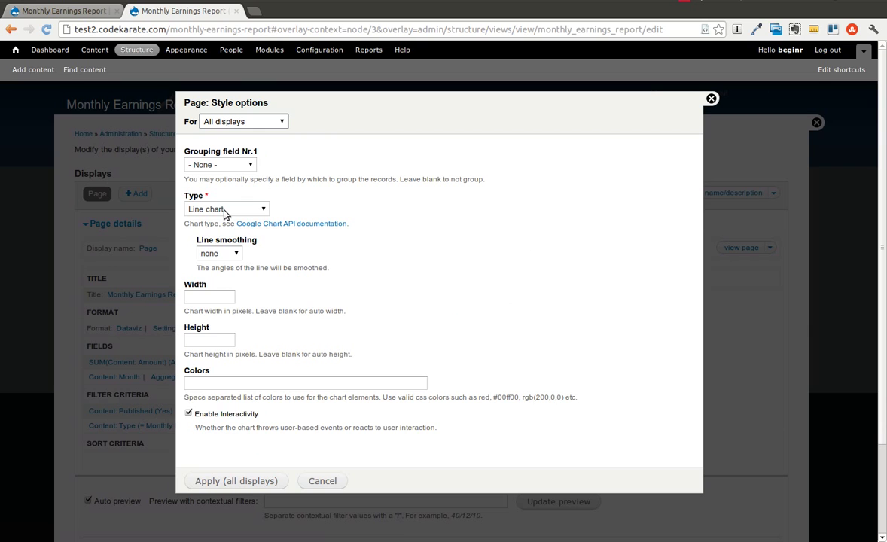
{"action": "left_click", "coordinate": [223, 211]}
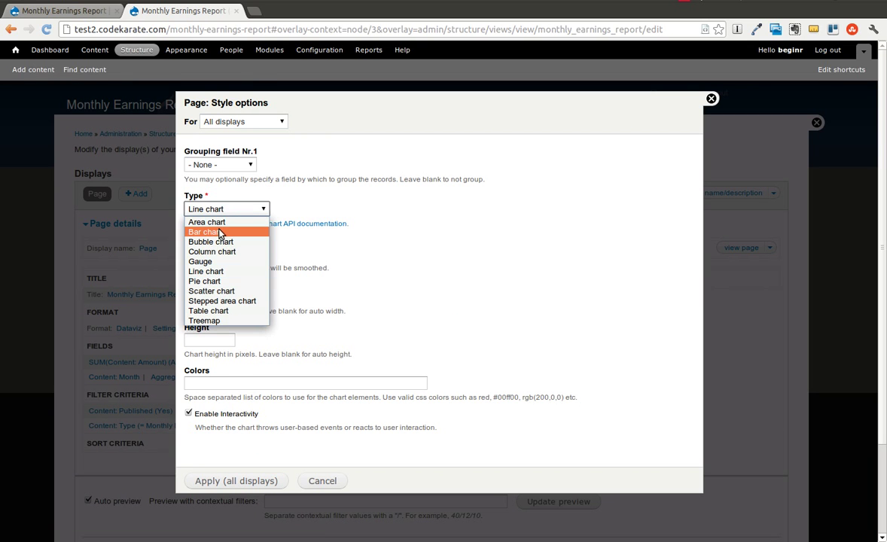
{"action": "left_click", "coordinate": [220, 232]}
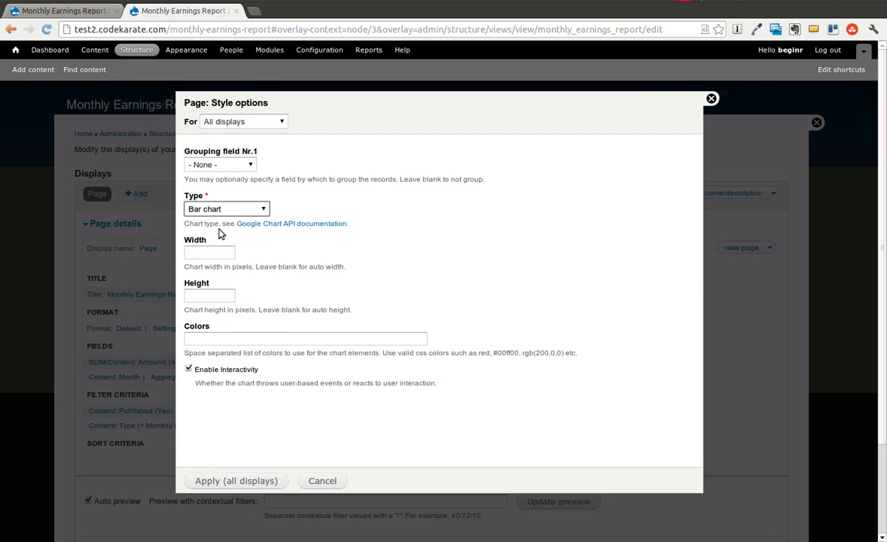
{"action": "left_click", "coordinate": [266, 482]}
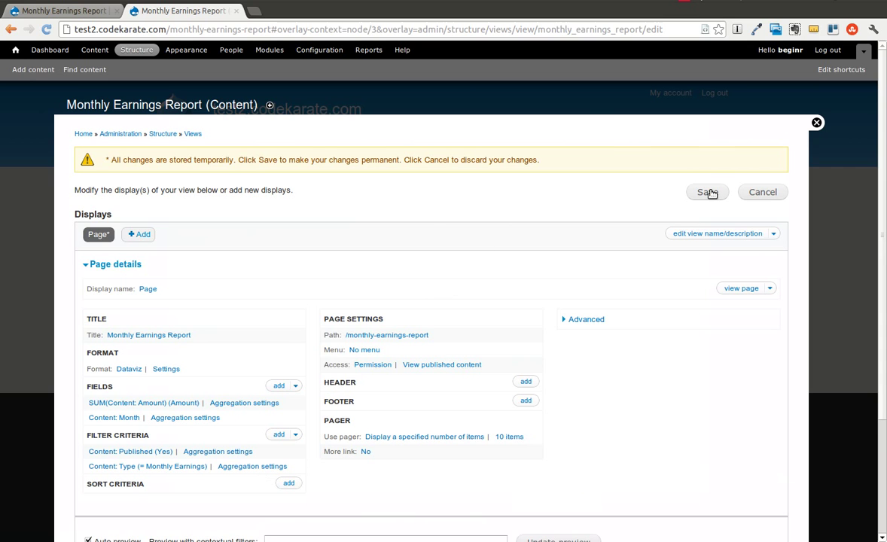
{"action": "left_click", "coordinate": [708, 193]}
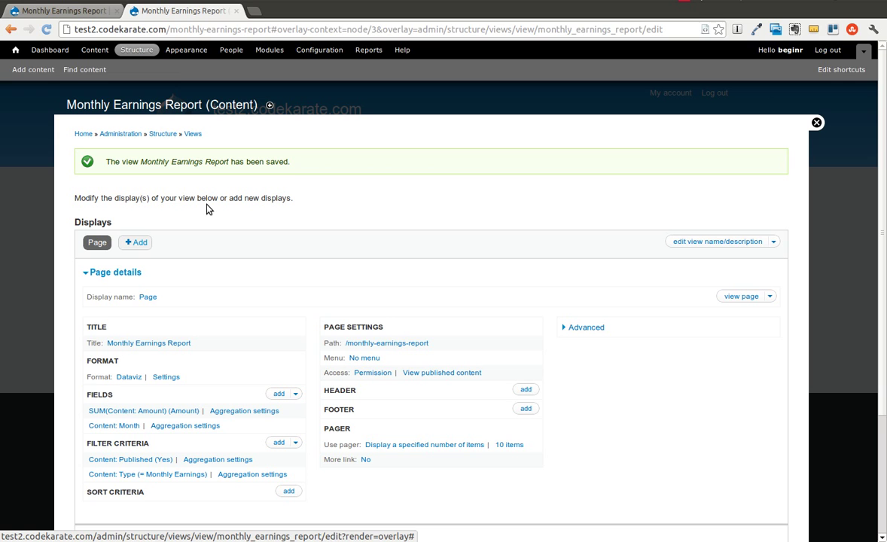
{"action": "left_click", "coordinate": [131, 52]}
{"action": "left_click", "coordinate": [113, 232]}
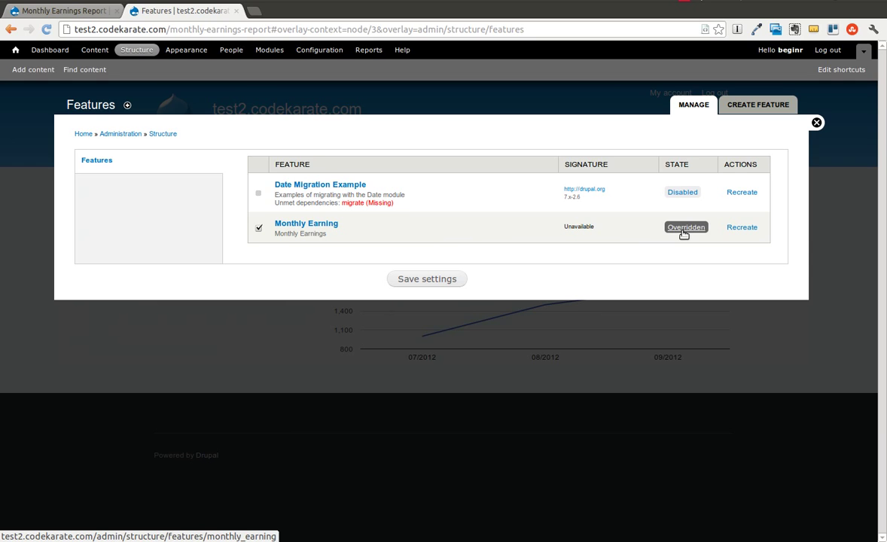
Regenerate the module with 'drush fu monthly_earning', answering y to overwrite it
{"action": "key", "text": "ctrl+alt+Down"}
{"action": "key", "text": "ctrl+alt+Right"}
{"action": "type", "text": "drush fu mon"}
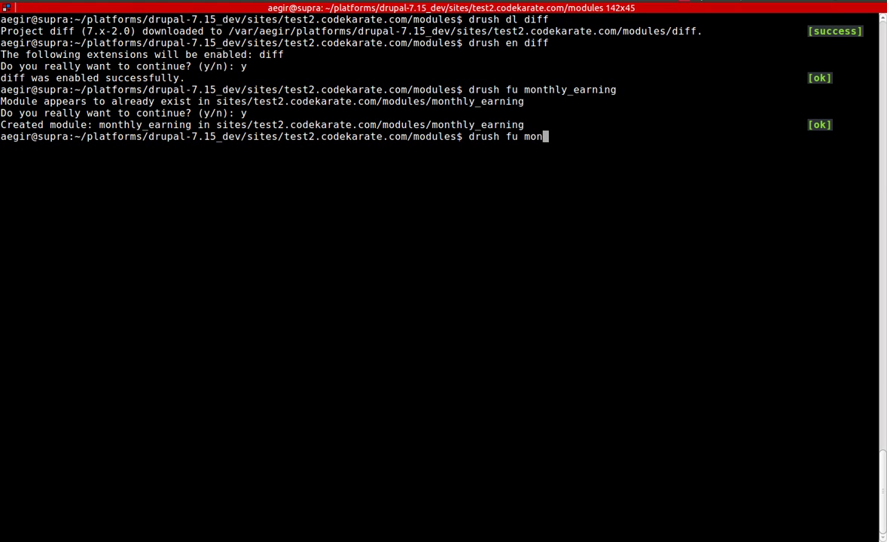
{"action": "type", "text": "thly_earning"}
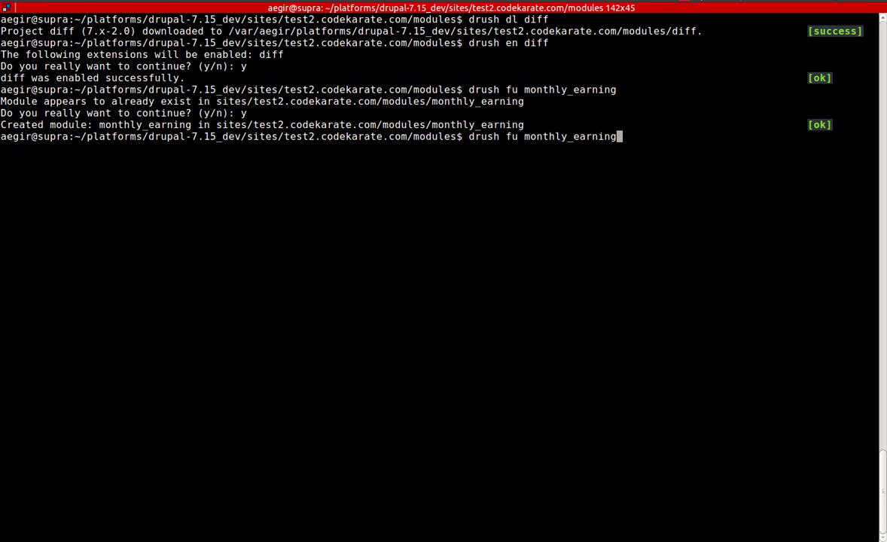
{"action": "key", "text": "Return"}
{"action": "type", "text": "y"}
{"action": "key", "text": "Return"}
{"action": "key", "text": "ctrl+alt+Up"}
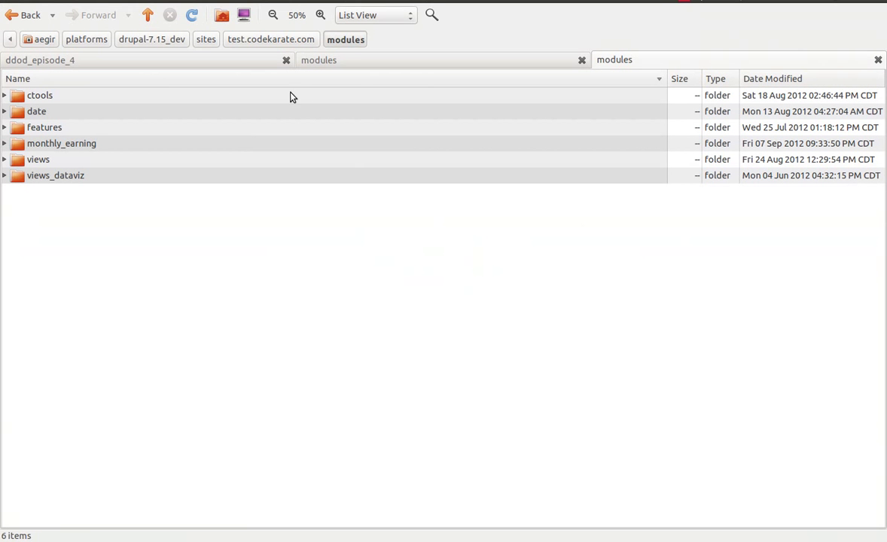
Copy monthly_earning from test2's modules folder and paste it into test.codekarate.com's modules folder
{"action": "left_click", "coordinate": [335, 60]}
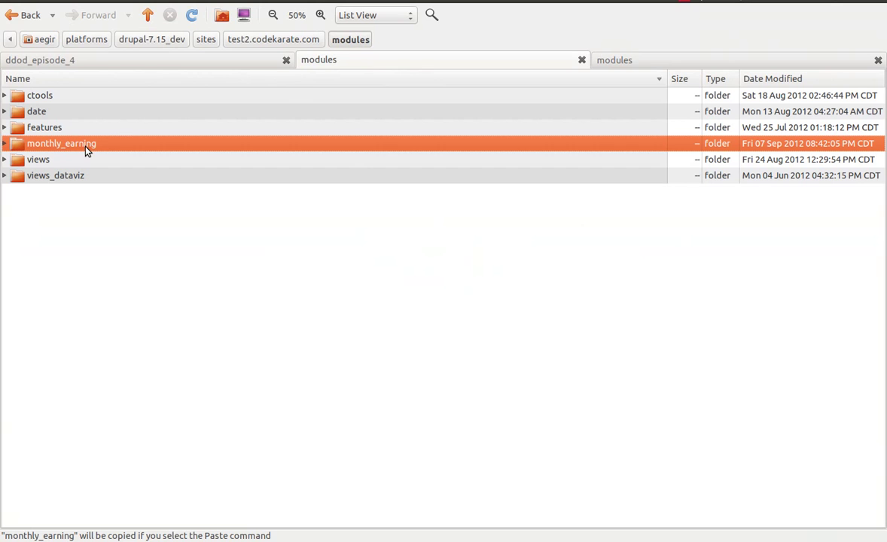
{"action": "left_click", "coordinate": [86, 150]}
{"action": "key", "text": "ctrl+c"}
{"action": "left_click", "coordinate": [630, 60]}
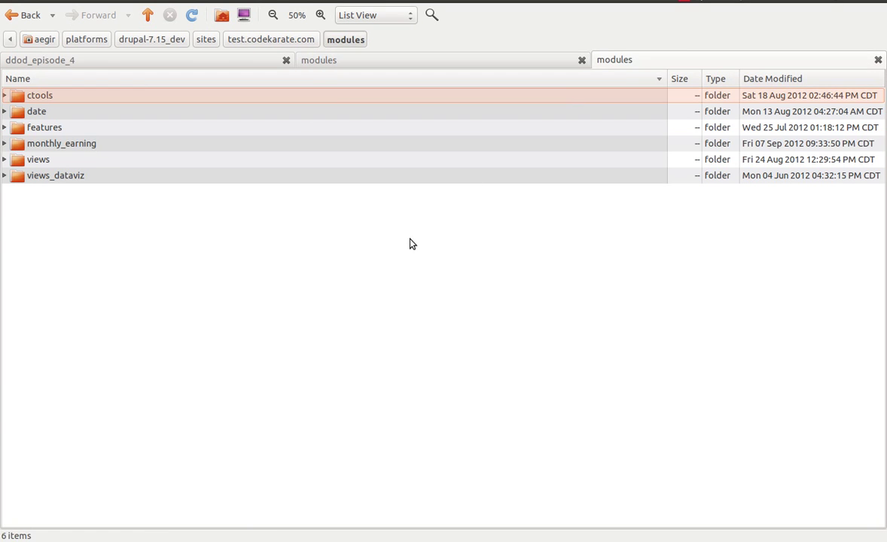
{"action": "key", "text": "ctrl+v"}
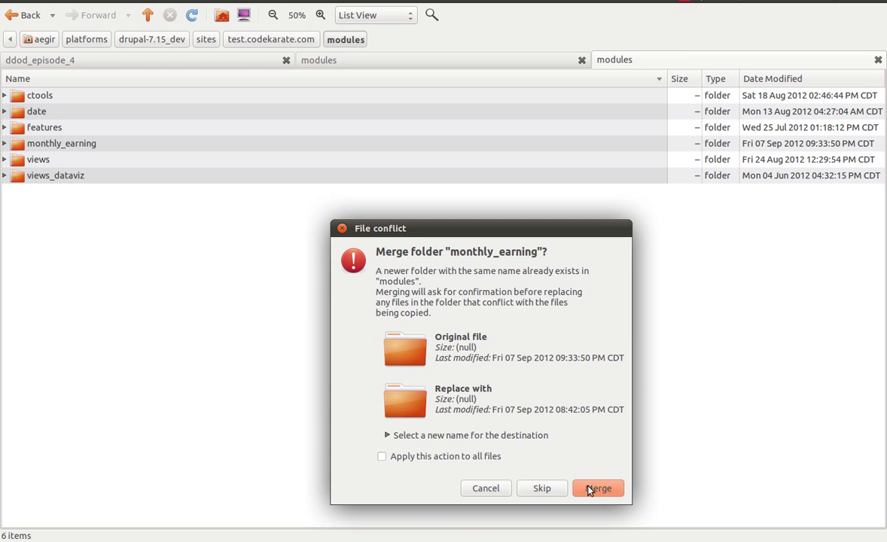
Merge the folders, replacing features.inc, views_default.inc, .info, features.field.inc and .module files
{"action": "left_click", "coordinate": [592, 490]}
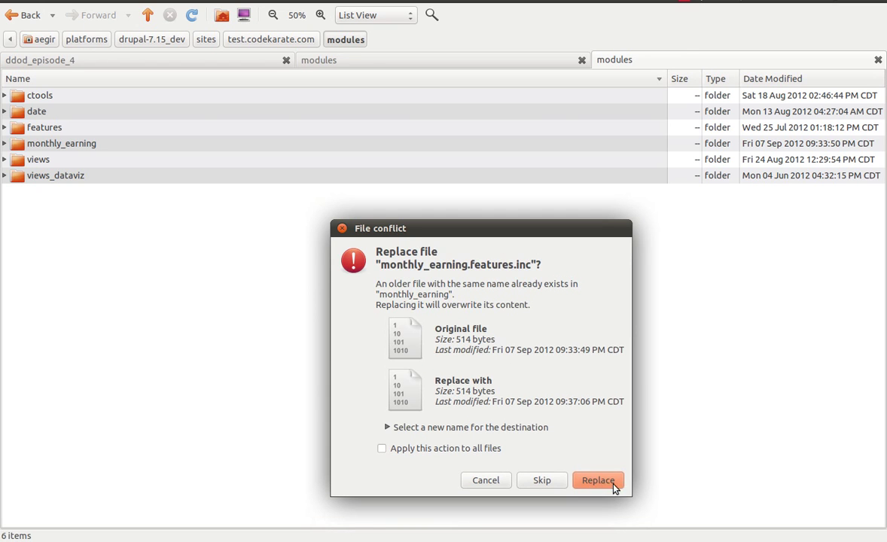
{"action": "left_click", "coordinate": [597, 480]}
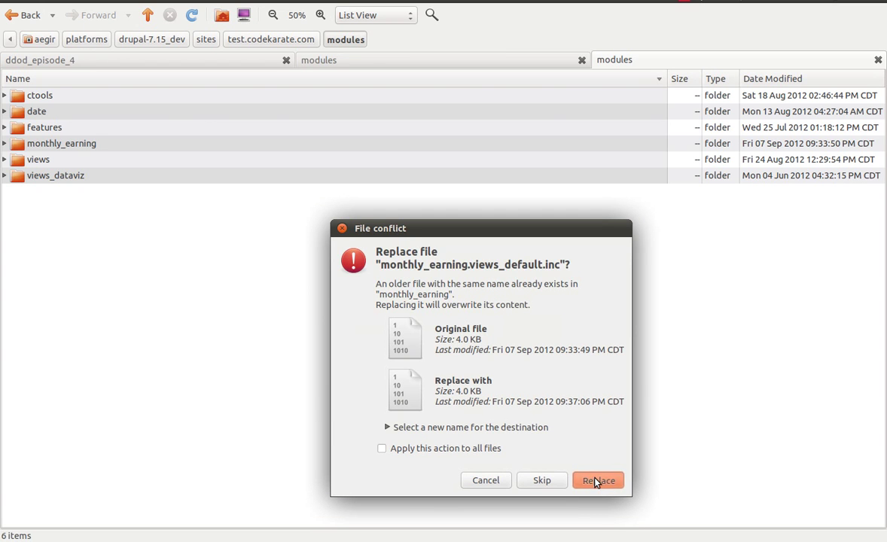
{"action": "left_click", "coordinate": [597, 481]}
{"action": "left_click", "coordinate": [591, 470]}
{"action": "left_click", "coordinate": [598, 481]}
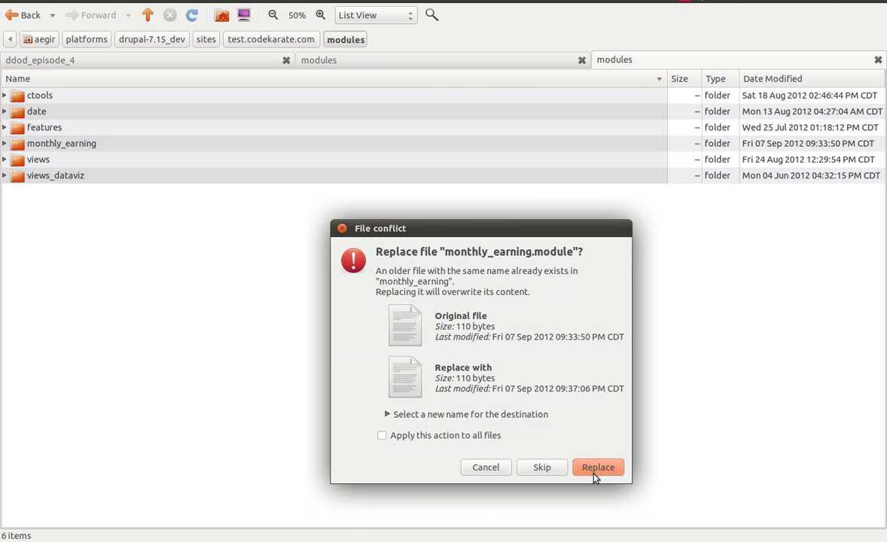
{"action": "left_click", "coordinate": [594, 477]}
{"action": "left_click", "coordinate": [546, 436]}
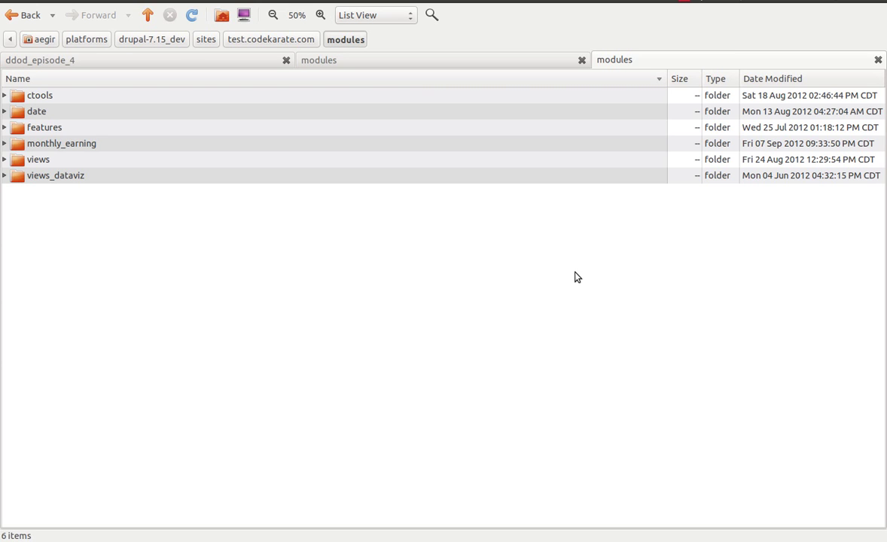
Open the live test.codekarate.com site's Structure > Features page, then return to the terminal
{"action": "key", "text": "alt+Tab"}
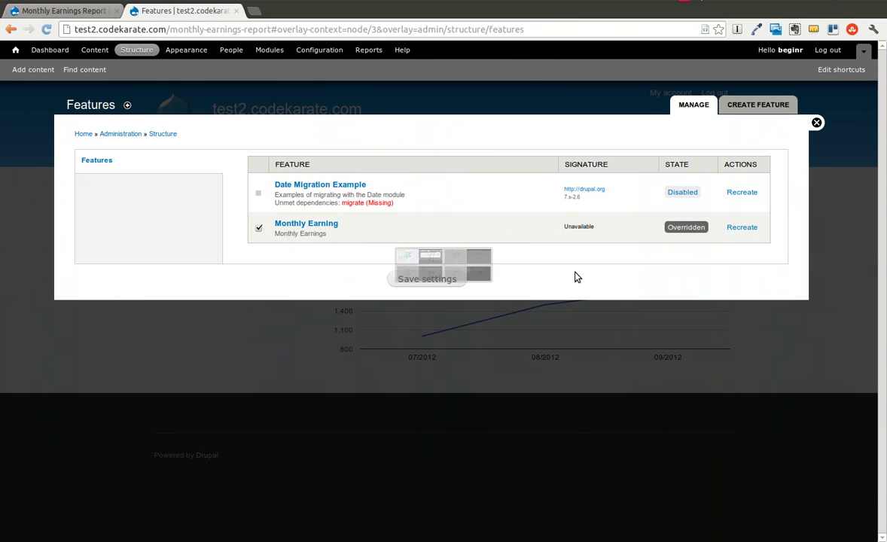
{"action": "left_click", "coordinate": [34, 11]}
{"action": "left_click", "coordinate": [137, 51]}
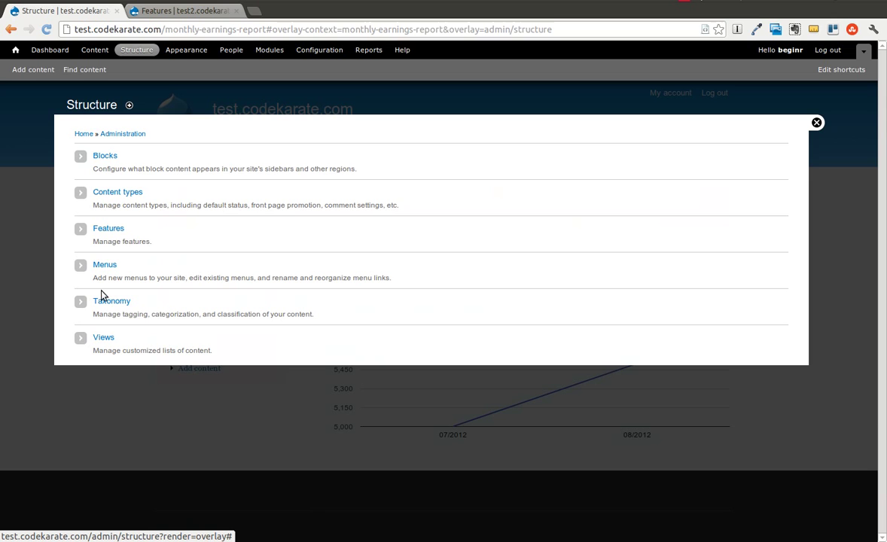
{"action": "left_click", "coordinate": [106, 230]}
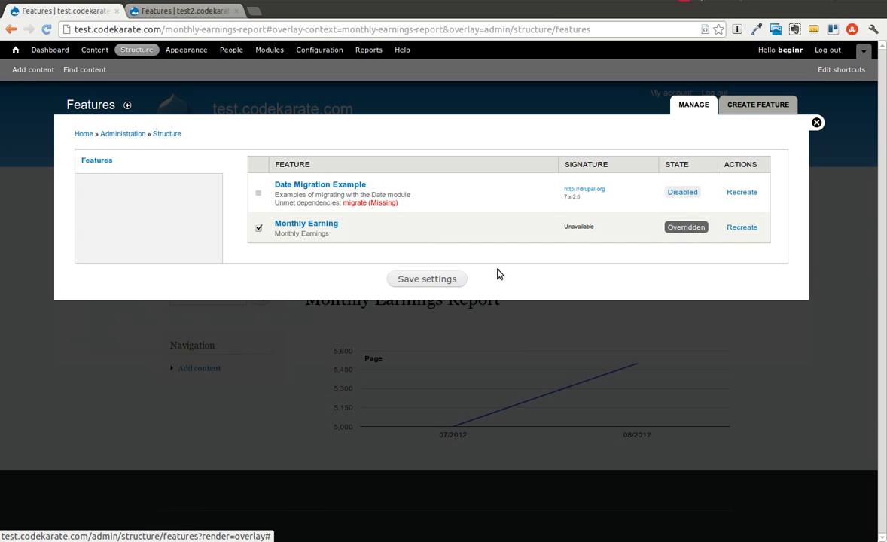
{"action": "key", "text": "alt+Tab"}
{"action": "key", "text": "alt+Tab"}
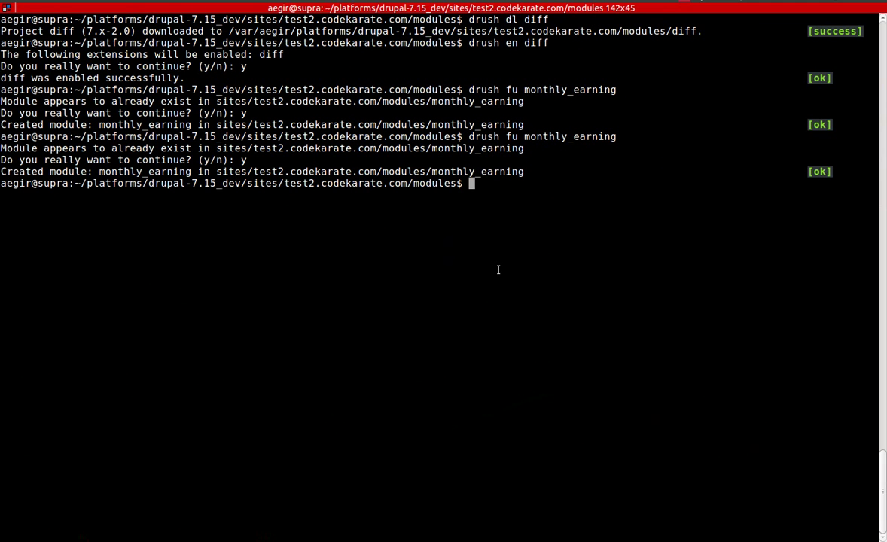
Change directory to ../../test.codekarate.com/
{"action": "type", "text": "cd ../../test"}
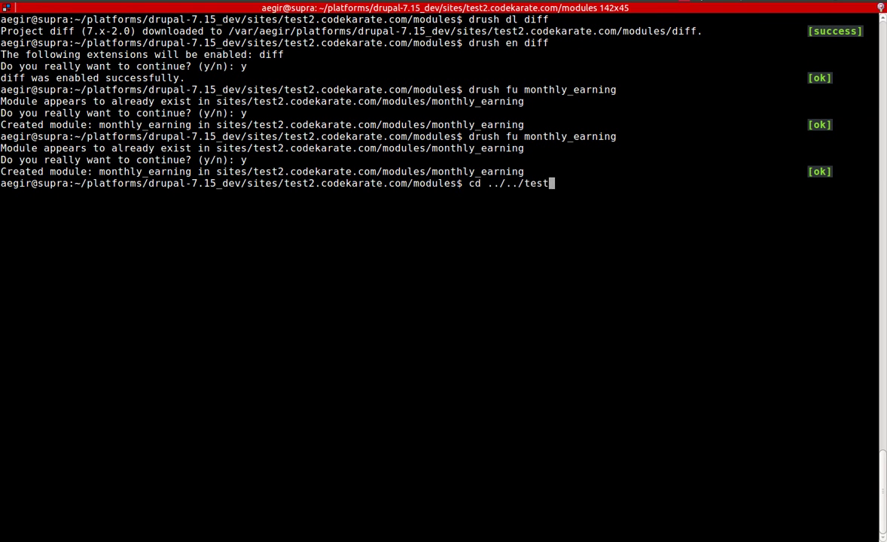
{"action": "type", "text": ".co"}
{"action": "key", "text": "Tab"}
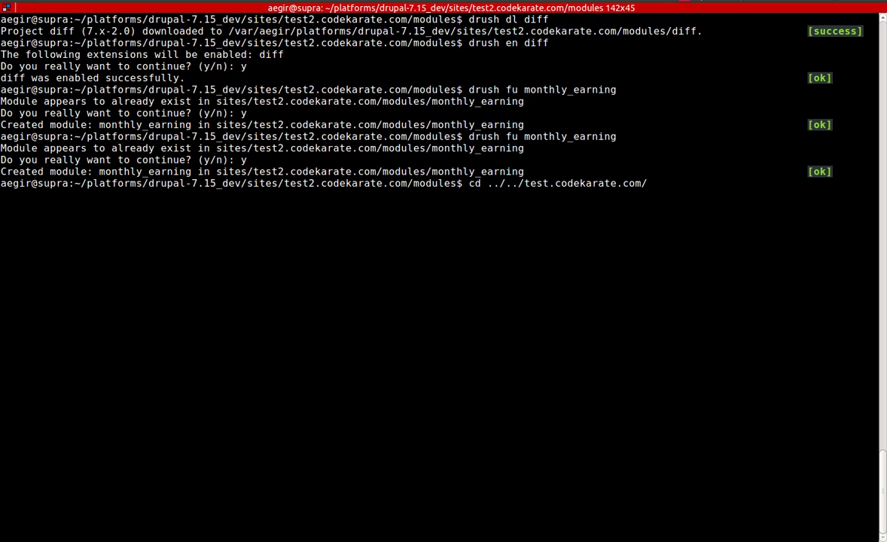
{"action": "type", "text": "mod"}
{"action": "key", "text": "BackSpace"}
{"action": "key", "text": "BackSpace"}
{"action": "key", "text": "BackSpace"}
{"action": "key", "text": "Return"}
Revert the feature with 'drush fr monthly_earning', confirming with y, then return to the browser
{"action": "type", "text": "drush f"}
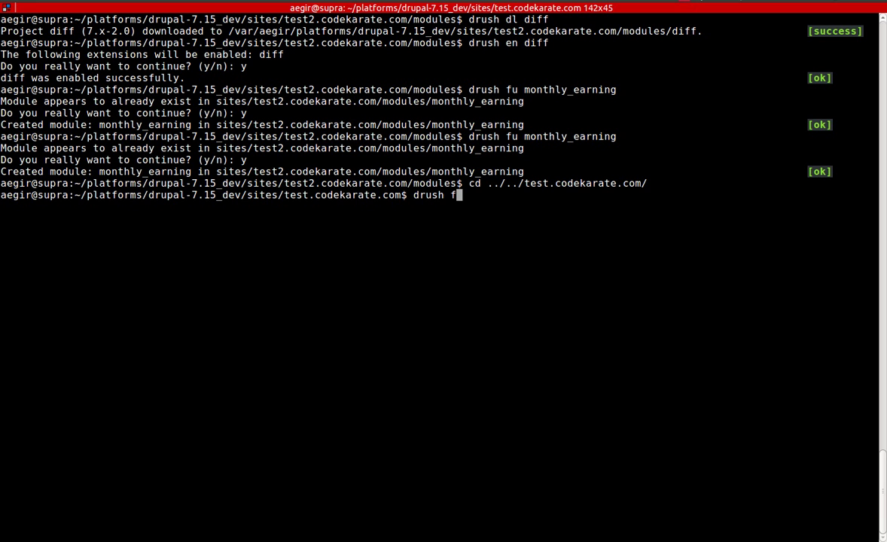
{"action": "type", "text": "r monthlyy"}
{"action": "key", "text": "BackSpace"}
{"action": "type", "text": "_earning"}
{"action": "key", "text": "Return"}
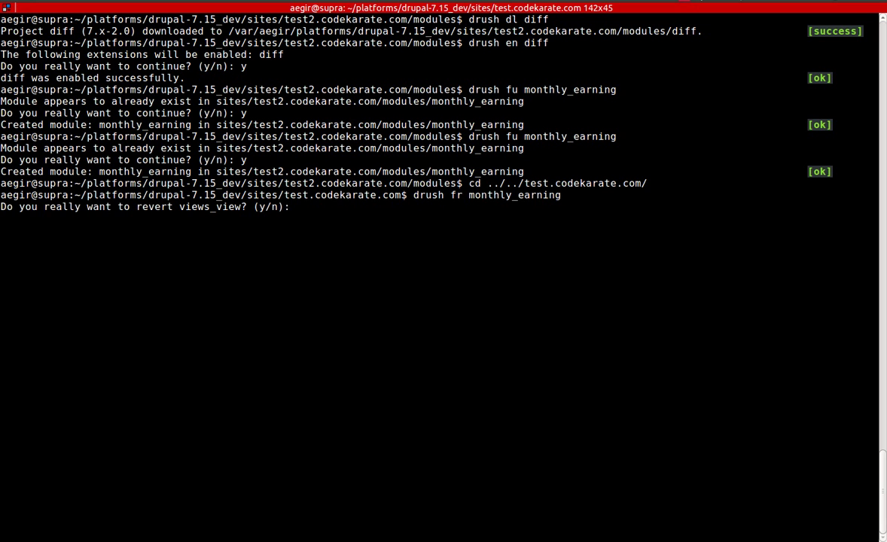
{"action": "type", "text": "y"}
{"action": "key", "text": "Return"}
{"action": "key", "text": "ctrl+alt+Up"}
{"action": "key", "text": "ctrl+alt+Left"}
{"action": "key", "text": "ctrl+alt+Down"}
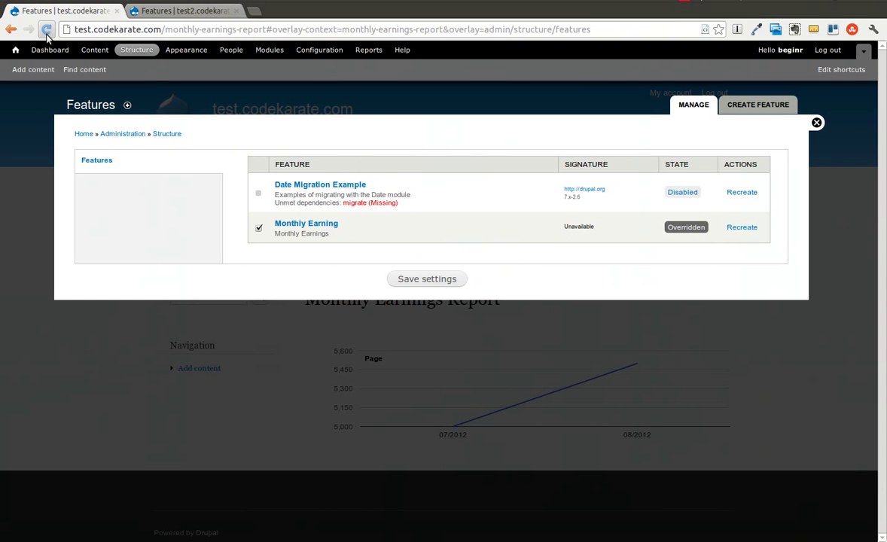
Reload Features, open Monthly Earning, and rerun 'drush fr monthly_earning' confirming with y
{"action": "left_click", "coordinate": [46, 29]}
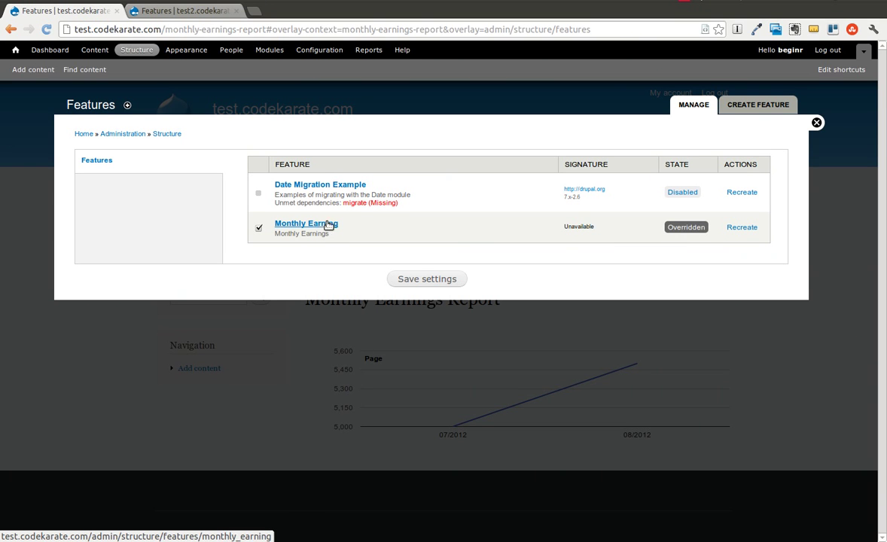
{"action": "left_click", "coordinate": [686, 228]}
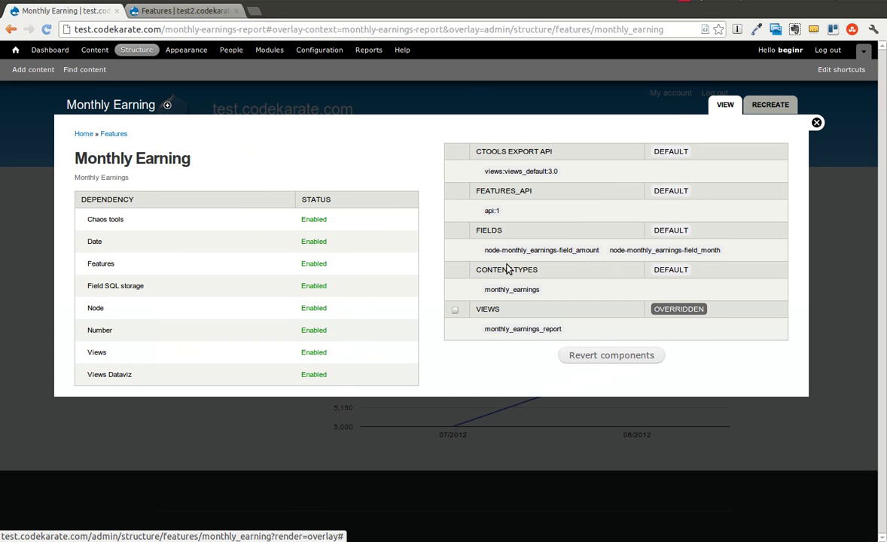
{"action": "key", "text": "ctrl+alt+Down"}
{"action": "key", "text": "ctrl+alt+Right"}
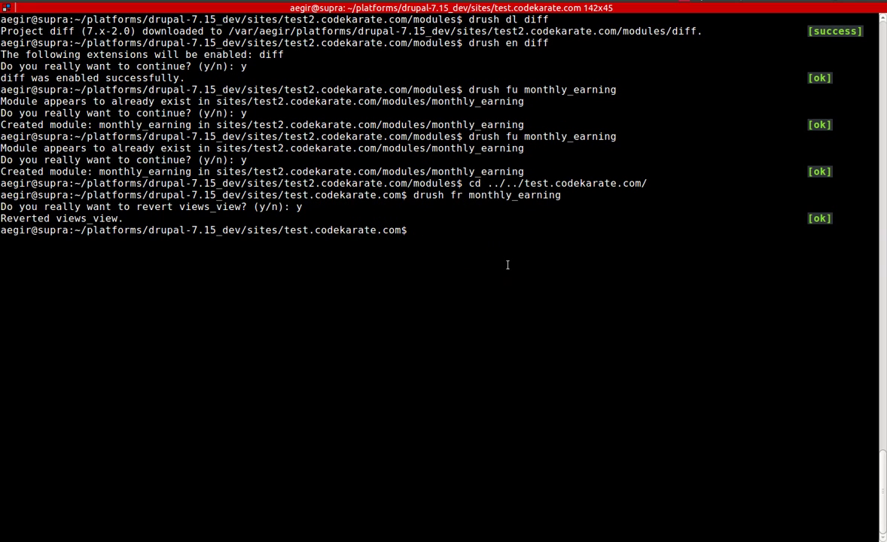
{"action": "key", "text": "Up"}
{"action": "key", "text": "Return"}
{"action": "type", "text": "y"}
{"action": "key", "text": "Return"}
{"action": "key", "text": "ctrl+alt+Left"}
{"action": "key", "text": "ctrl+alt+Up"}
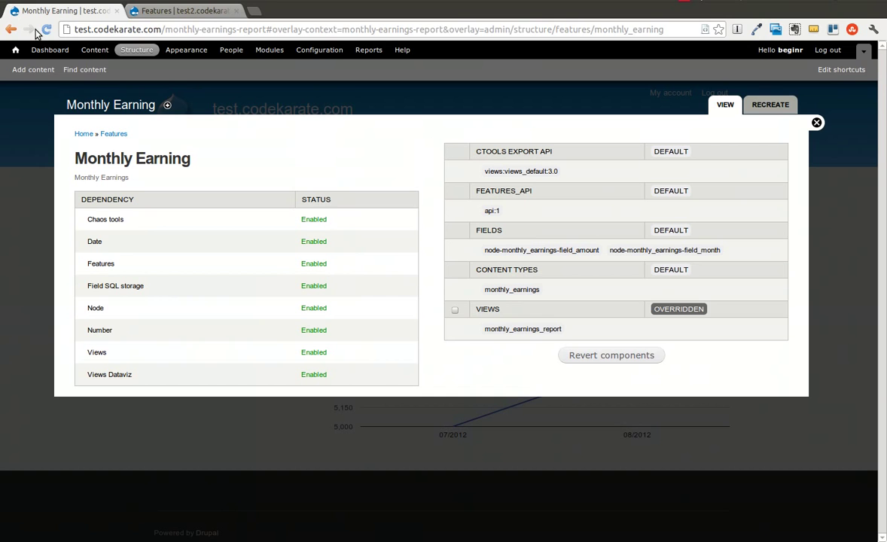
Recheck the feature page and the Monthly Earnings Report, then reopen Structure > Features
{"action": "left_click", "coordinate": [45, 30]}
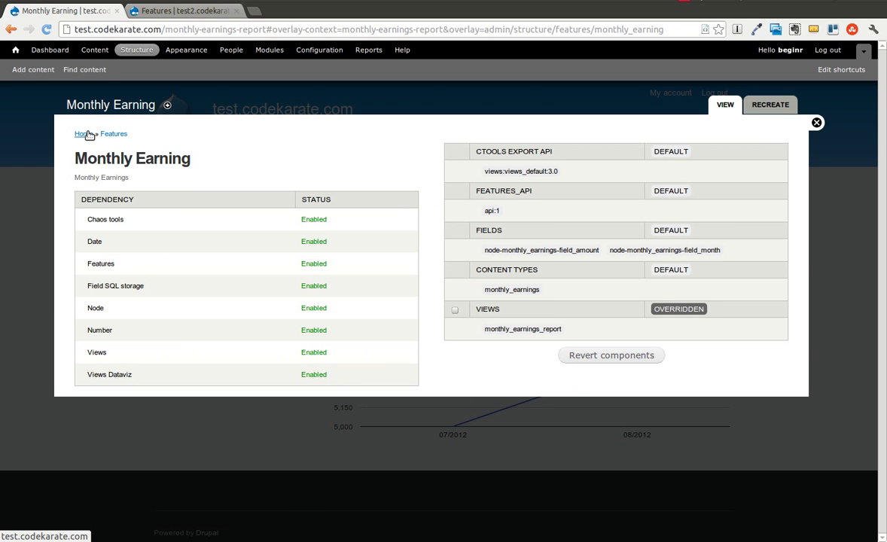
{"action": "left_click", "coordinate": [817, 123]}
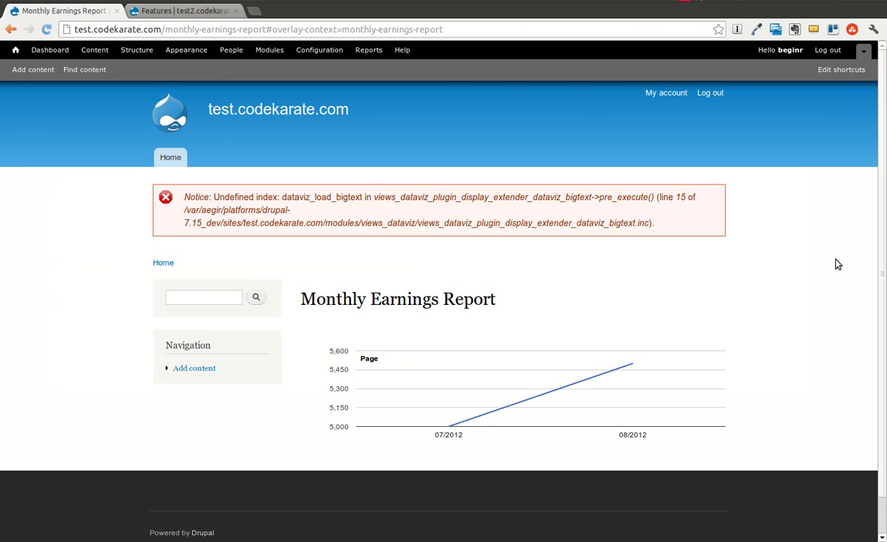
{"action": "left_click", "coordinate": [46, 29]}
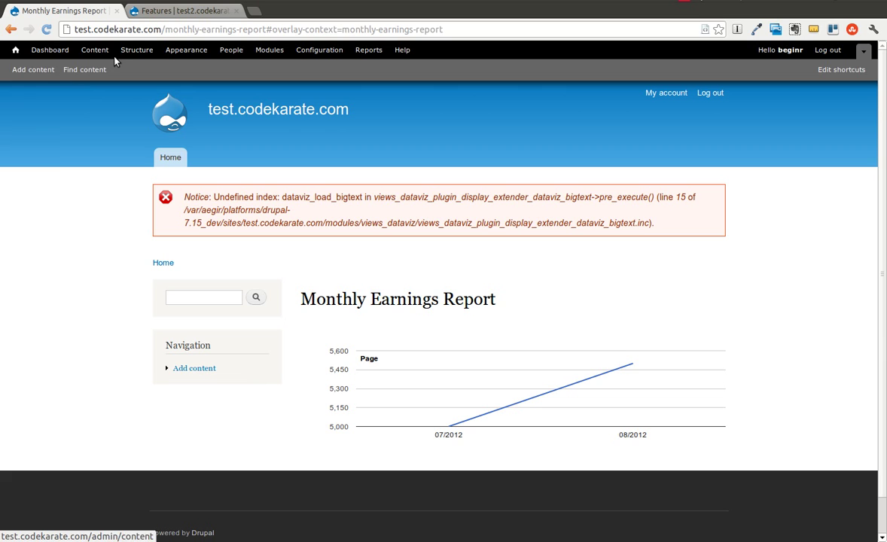
{"action": "left_click", "coordinate": [146, 51]}
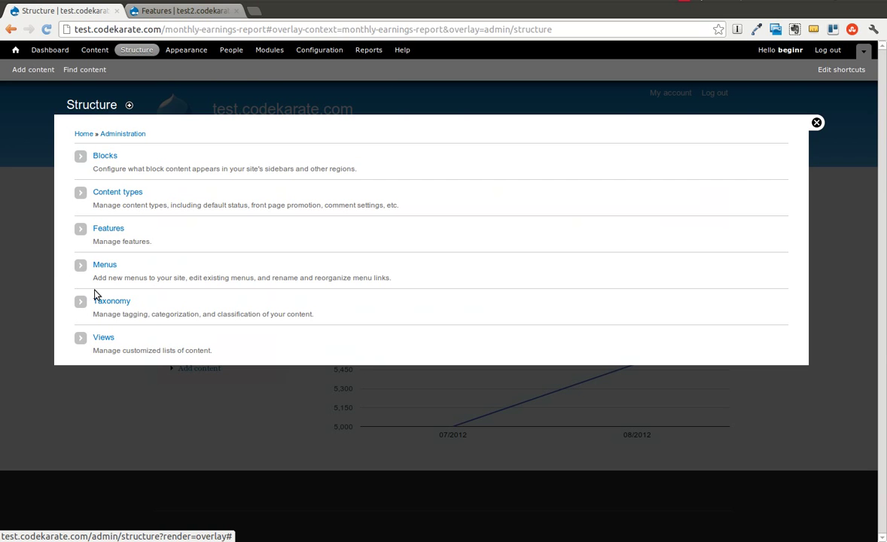
{"action": "left_click", "coordinate": [108, 233]}
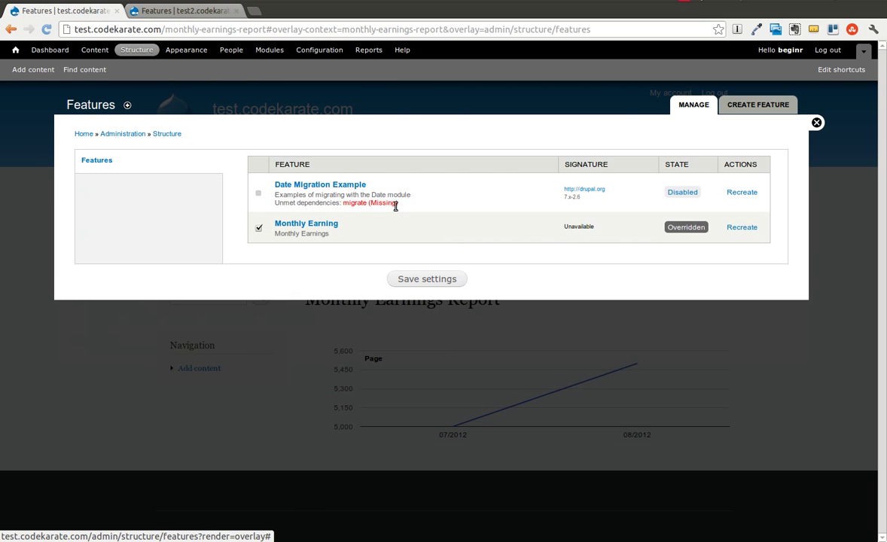
In Monthly Earning, tick the Views component and revert it, twice
{"action": "left_click", "coordinate": [678, 227]}
{"action": "left_click", "coordinate": [454, 310]}
{"action": "left_click", "coordinate": [618, 356]}
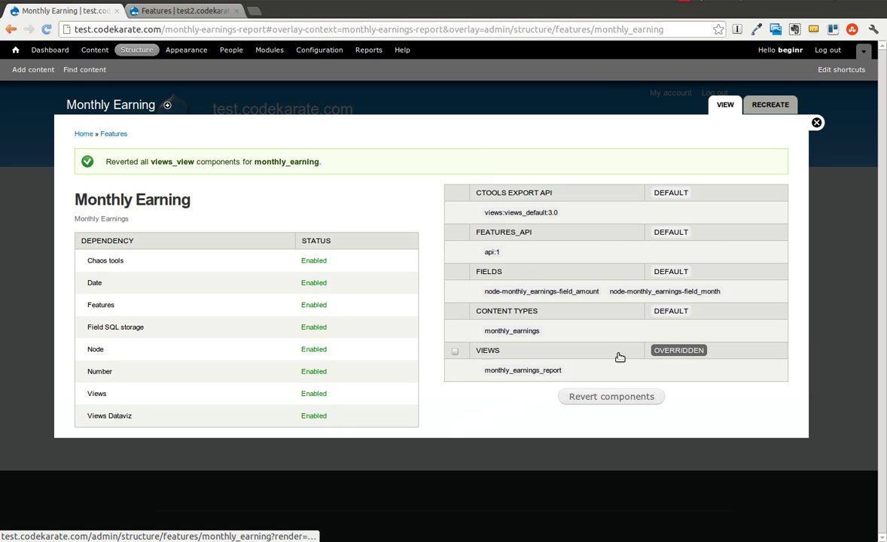
{"action": "left_click", "coordinate": [455, 351]}
{"action": "left_click", "coordinate": [588, 397]}
Install the diff module with 'drush dl diff' and 'drush en diff', confirming with y
{"action": "key", "text": "alt+Tab"}
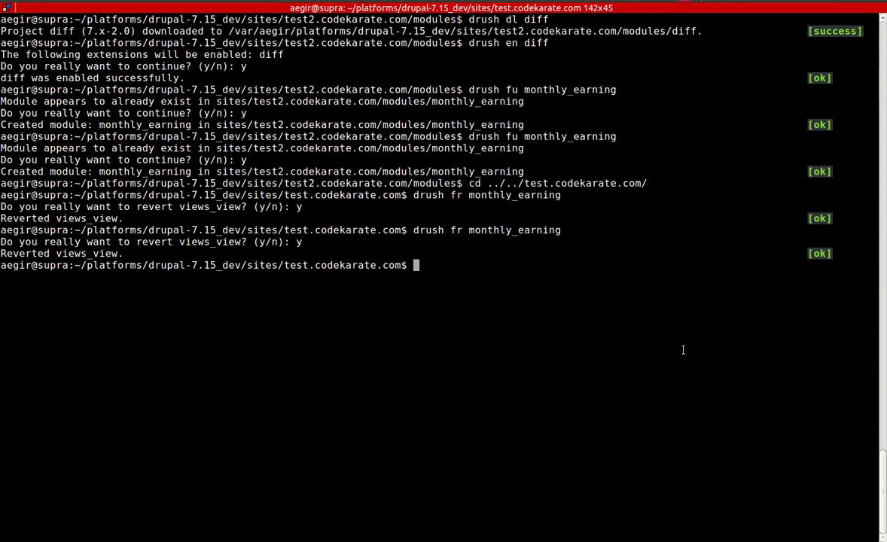
{"action": "type", "text": "drush dl diff"}
{"action": "key", "text": "Return"}
{"action": "type", "text": "drush"}
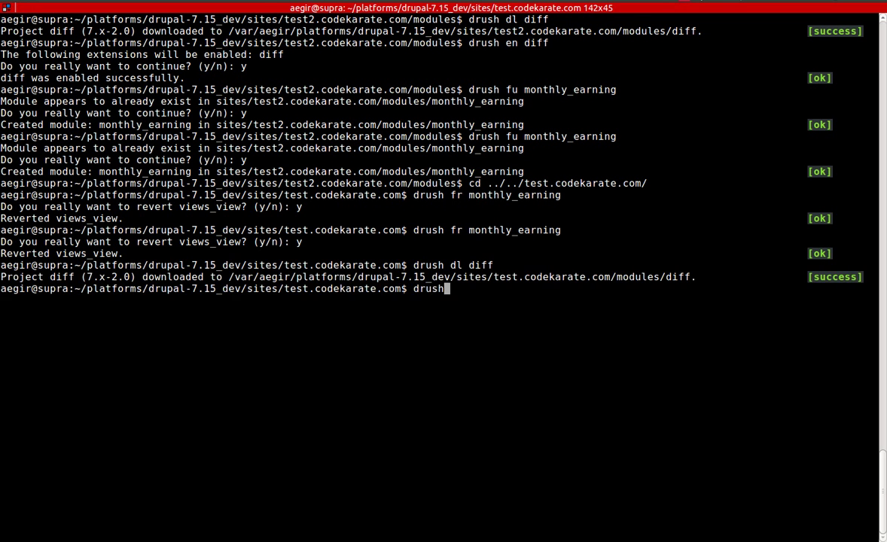
{"action": "type", "text": " en diff"}
{"action": "key", "text": "Return"}
{"action": "type", "text": "y"}
{"action": "key", "text": "Return"}
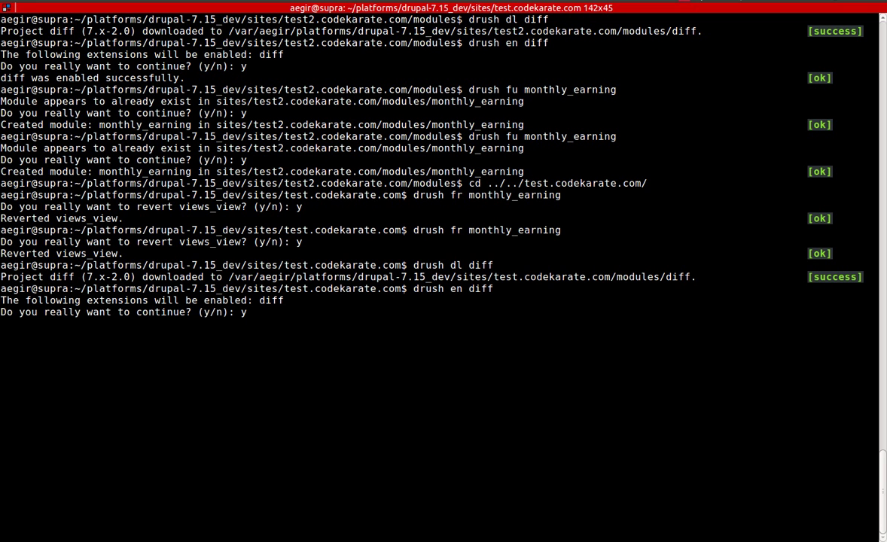
{"action": "key", "text": "ctrl+alt+Up"}
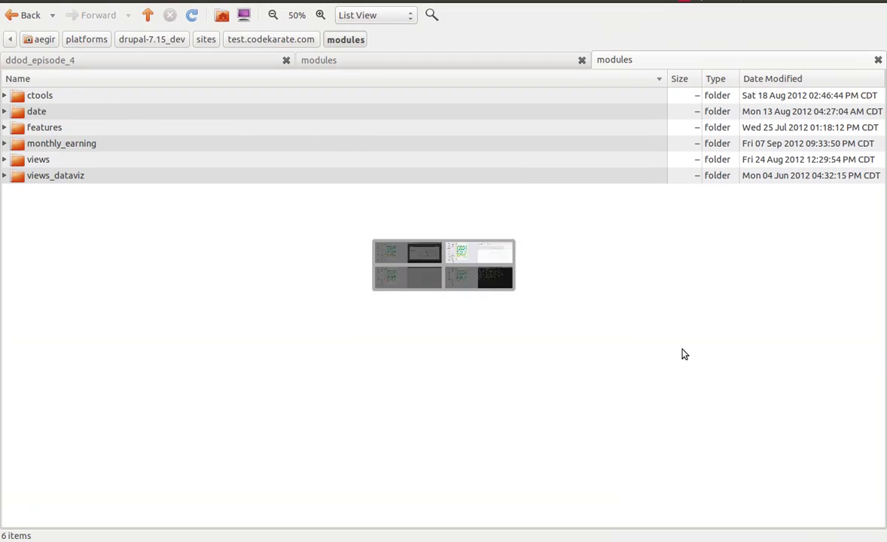
{"action": "key", "text": "ctrl+alt+Left"}
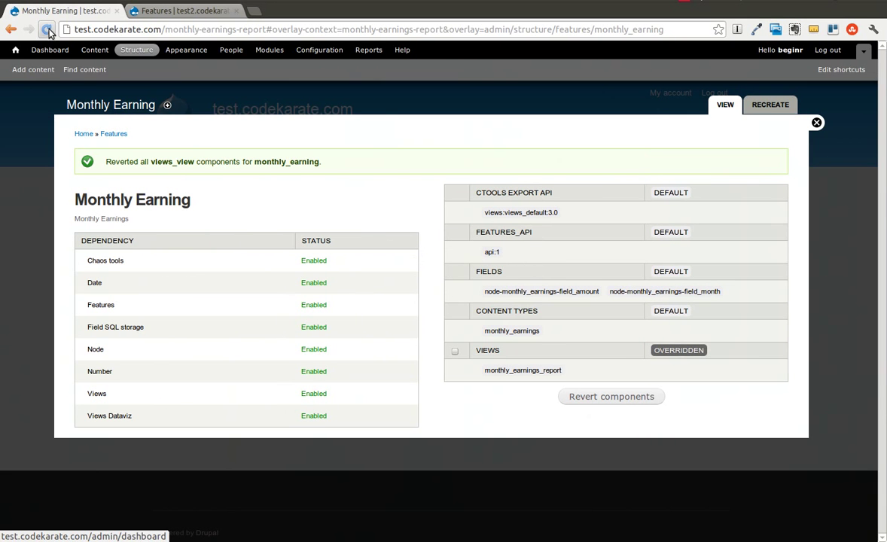
Reload the Monthly Earning feature page, close the overlay, and scroll through the report's bar chart
{"action": "left_click", "coordinate": [45, 28]}
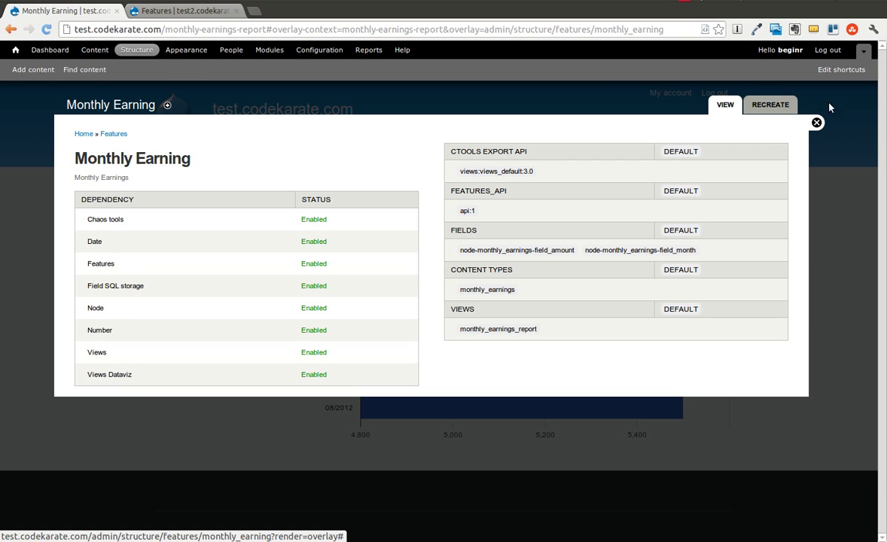
{"action": "left_click", "coordinate": [816, 123]}
{"action": "scroll", "coordinate": [755, 310], "scroll_direction": "down", "scroll_amount": 1}
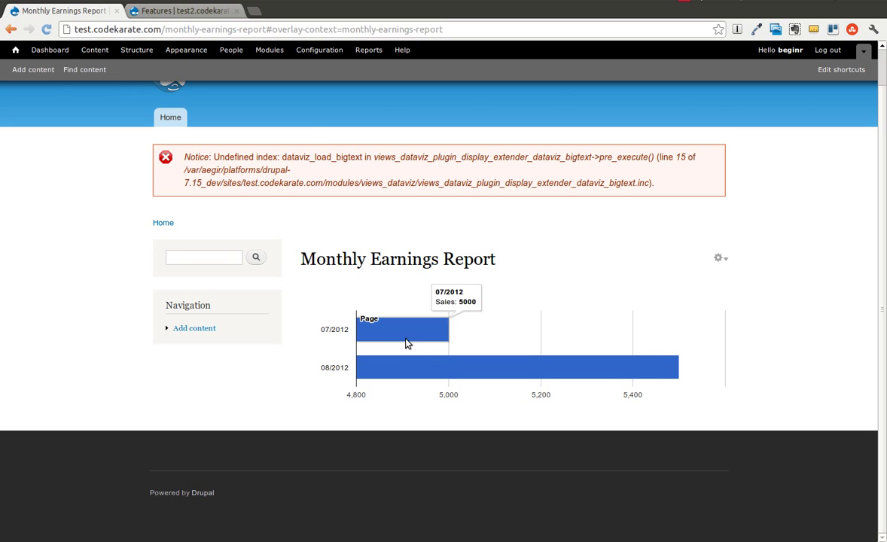
Open Monthly Earning under Structure > Features and highlight the Views row reading Default
{"action": "left_click", "coordinate": [137, 53]}
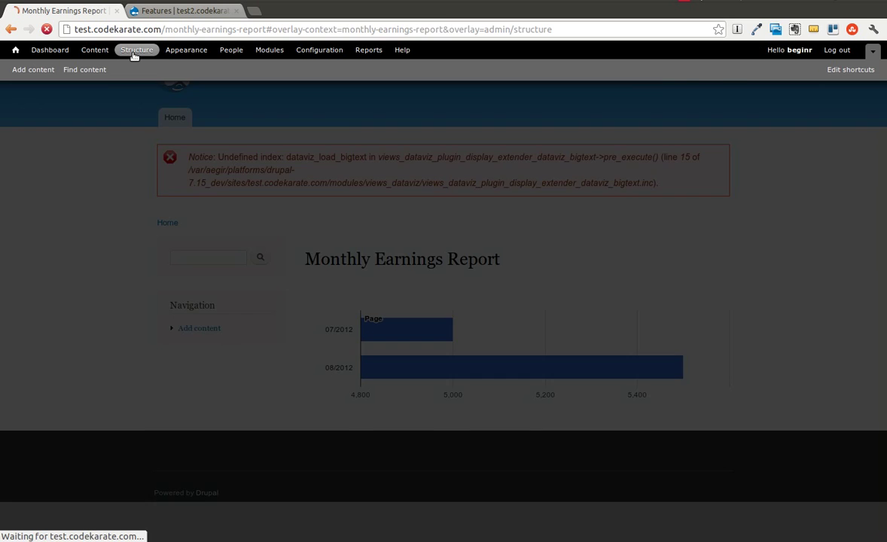
{"action": "left_click", "coordinate": [106, 229]}
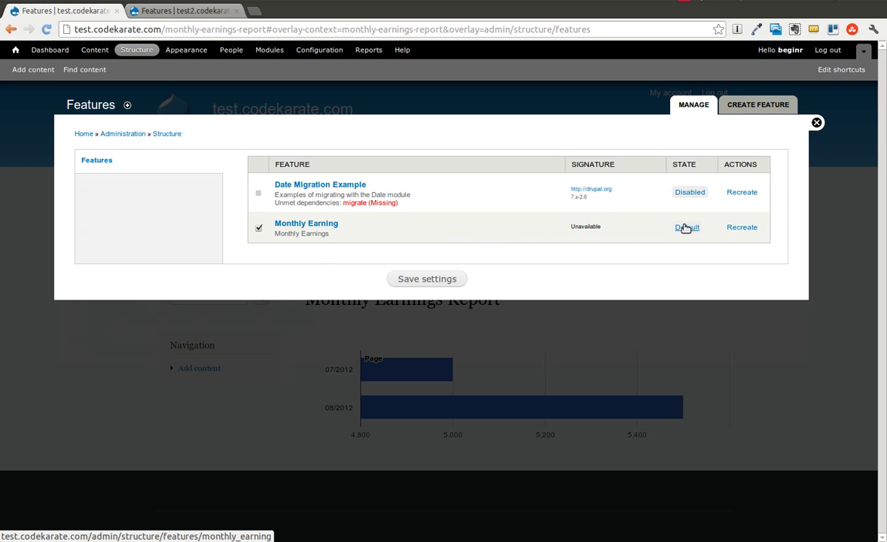
{"action": "left_click", "coordinate": [686, 228]}
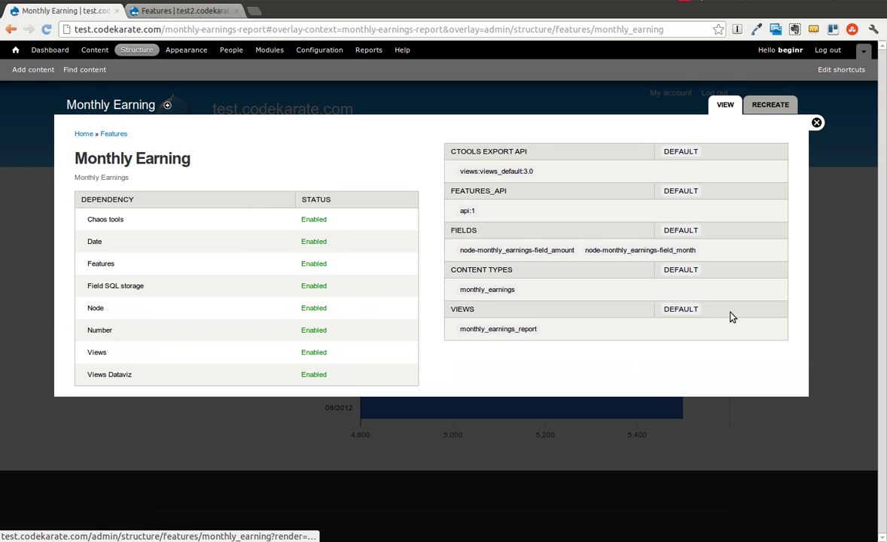
{"action": "double_click", "coordinate": [661, 308]}
{"action": "left_click_drag", "start_coordinate": [661, 308], "coordinate": [463, 290]}
{"action": "left_click", "coordinate": [525, 291]}
{"action": "left_click", "coordinate": [463, 290]}
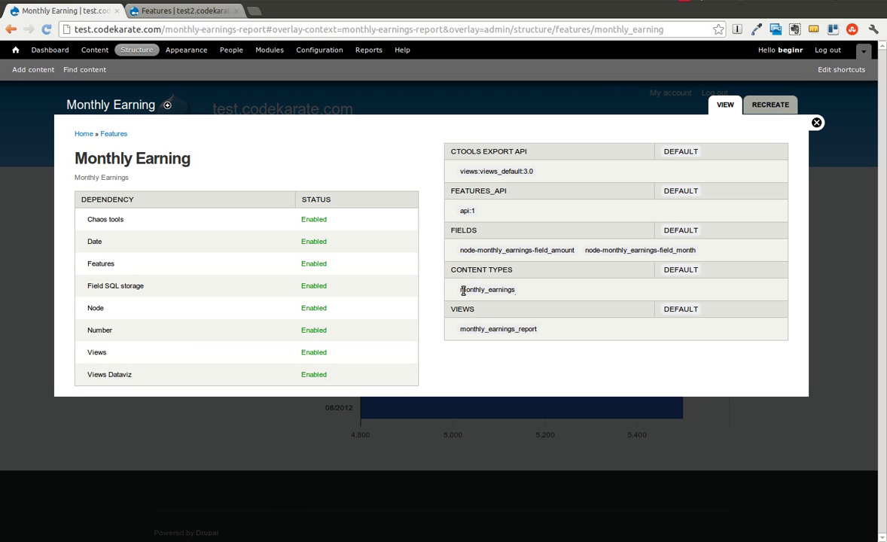